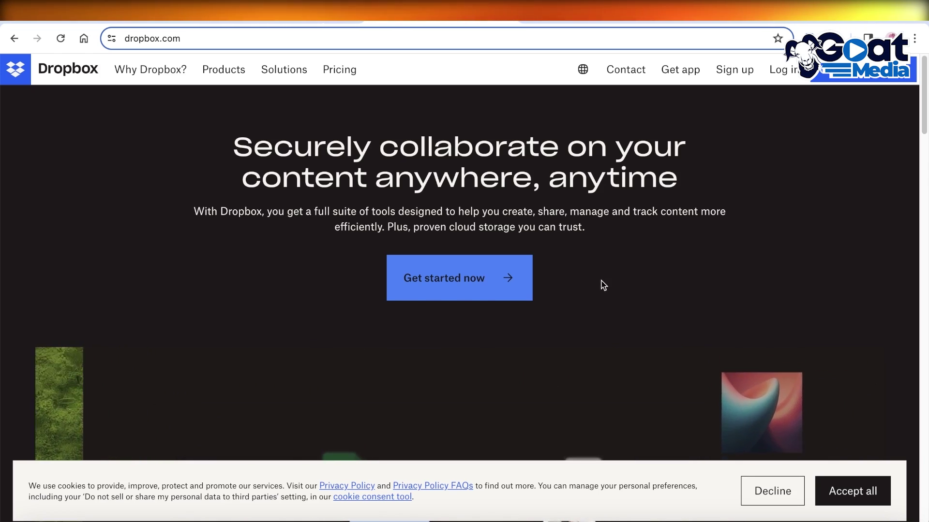
Go to the Dropbox plans page at dropbox.com/plans.
scroll(608, 287, "down", 2)
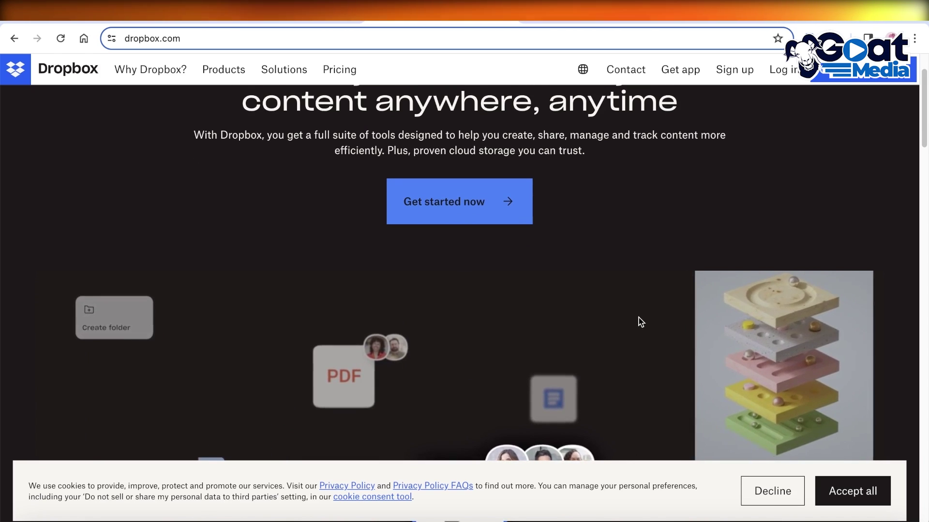
scroll(640, 322, "down", 3)
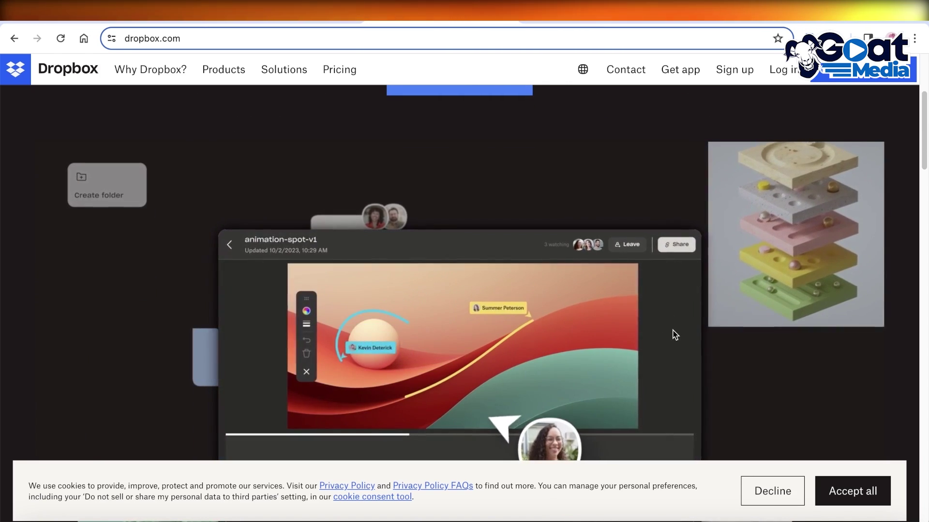
scroll(672, 334, "down", 6)
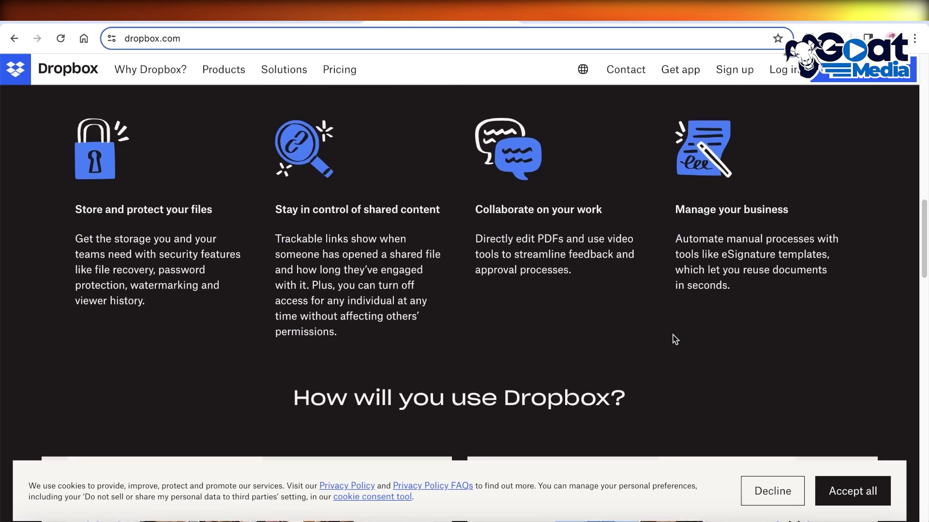
scroll(675, 340, "down", 2)
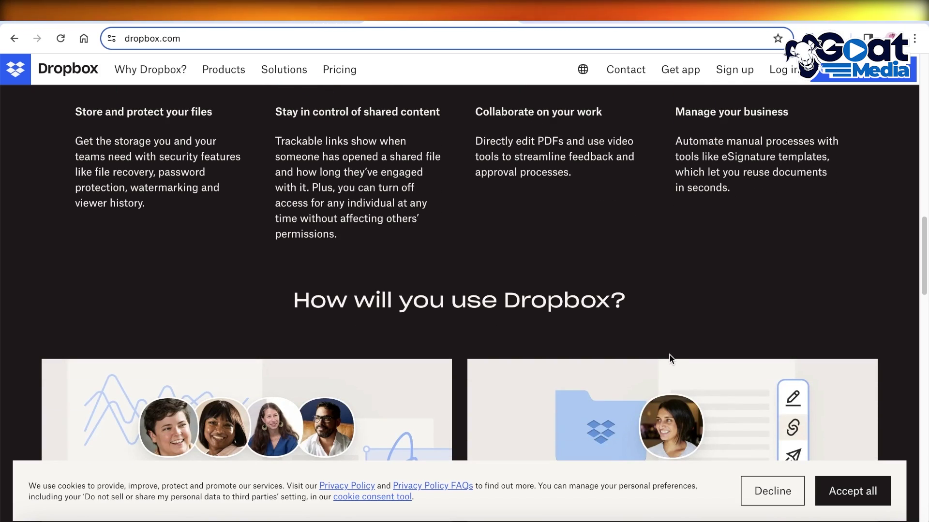
right_click(343, 80)
left_click(514, 37)
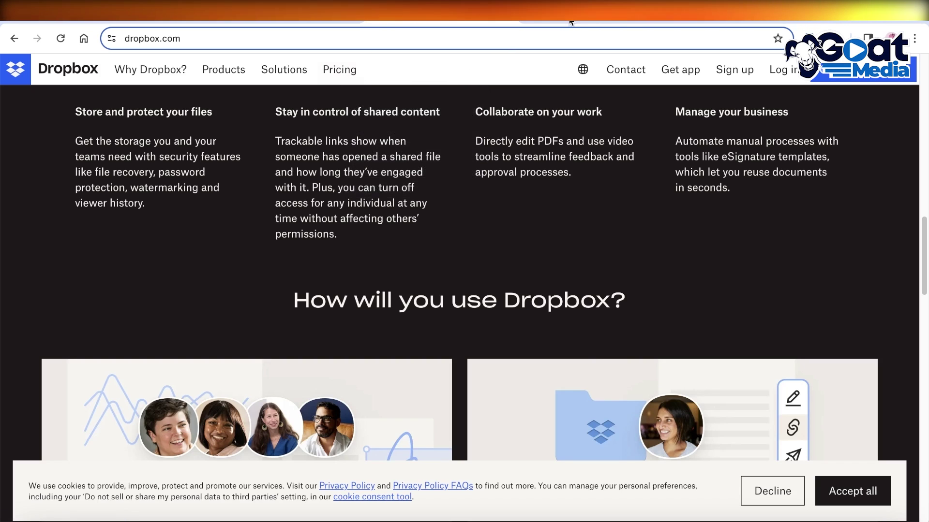
type("https://www.dropbox.com/plans")
key("Return")
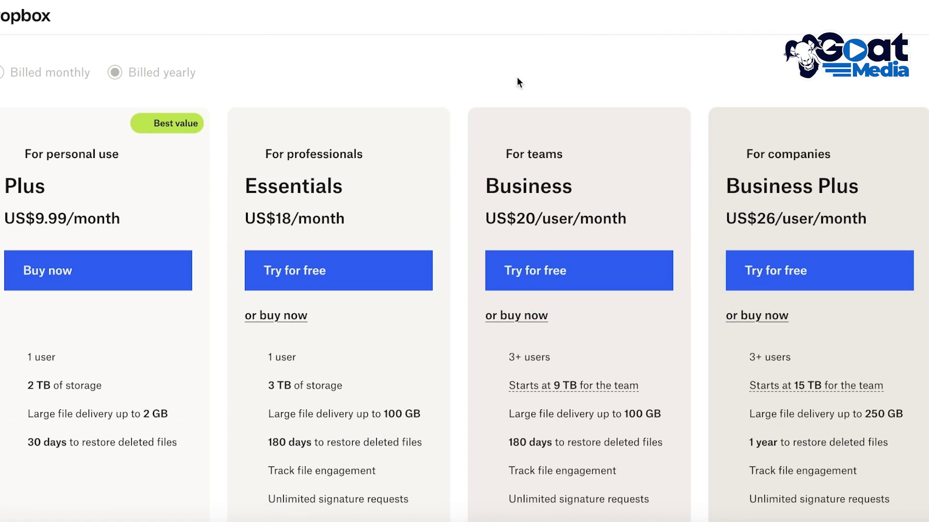
Switch the plan prices to Billed monthly and back to Billed yearly.
scroll(522, 97, "down", 1)
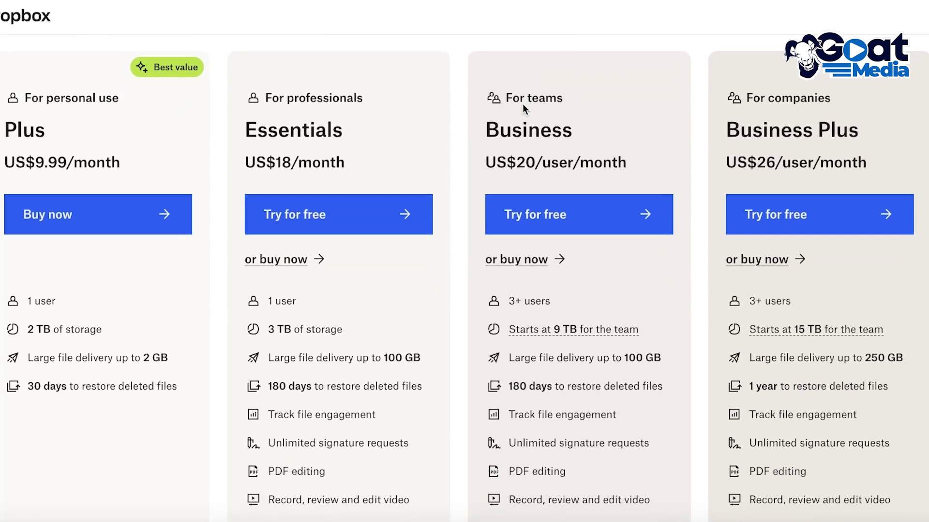
scroll(521, 119, "down", 1)
scroll(578, 124, "up", 5)
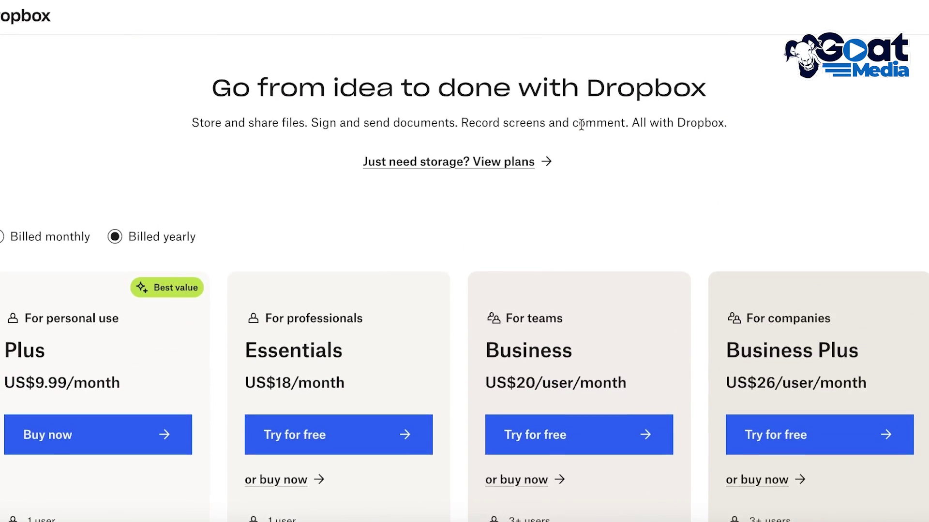
left_click(28, 251)
left_click(142, 249)
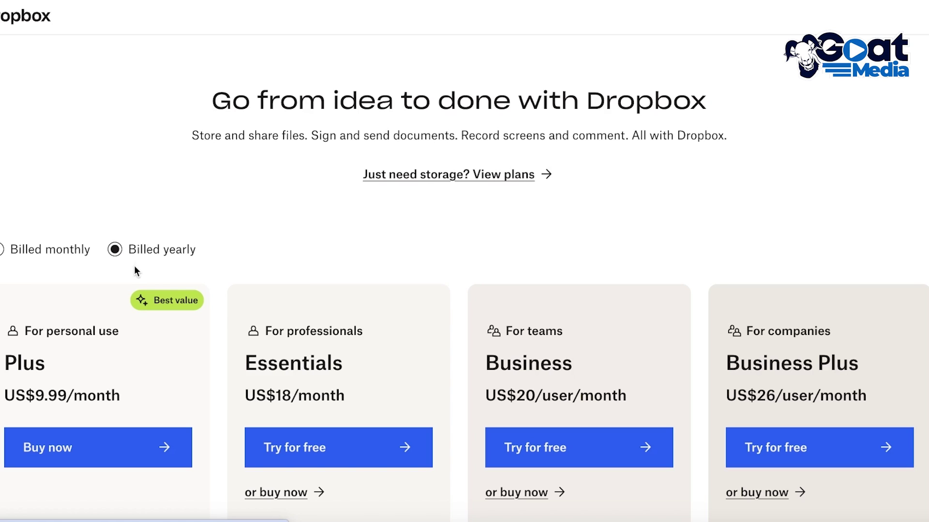
Close the Sales Chat and review the features of each plan.
scroll(390, 207, "down", 3)
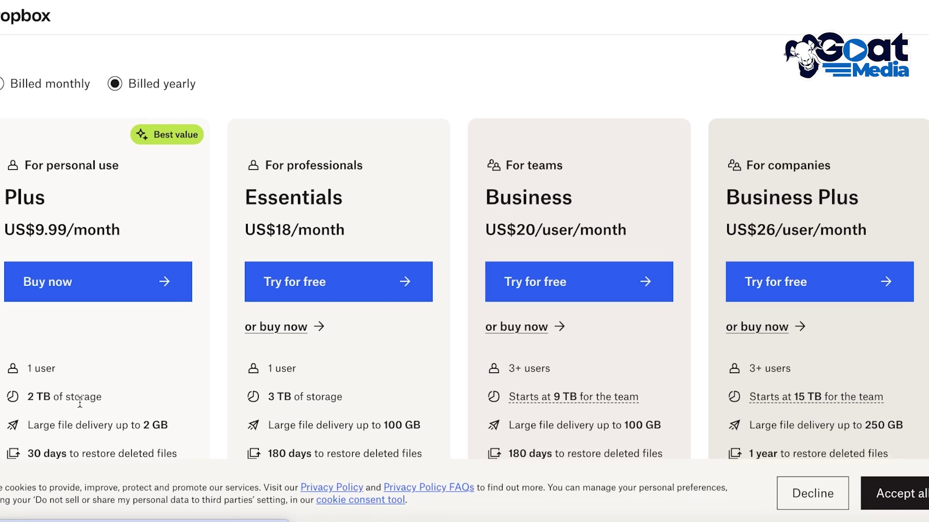
scroll(81, 402, "down", 1)
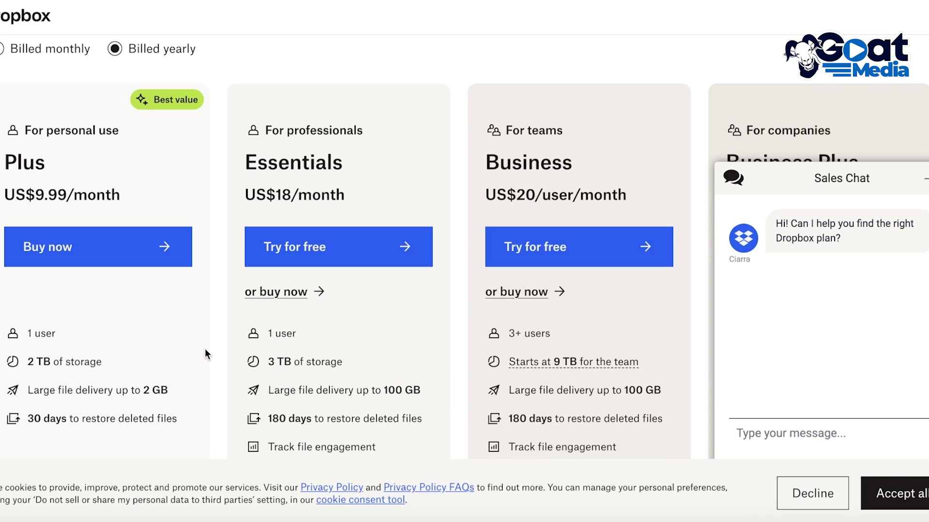
left_click(923, 177)
scroll(335, 167, "down", 1)
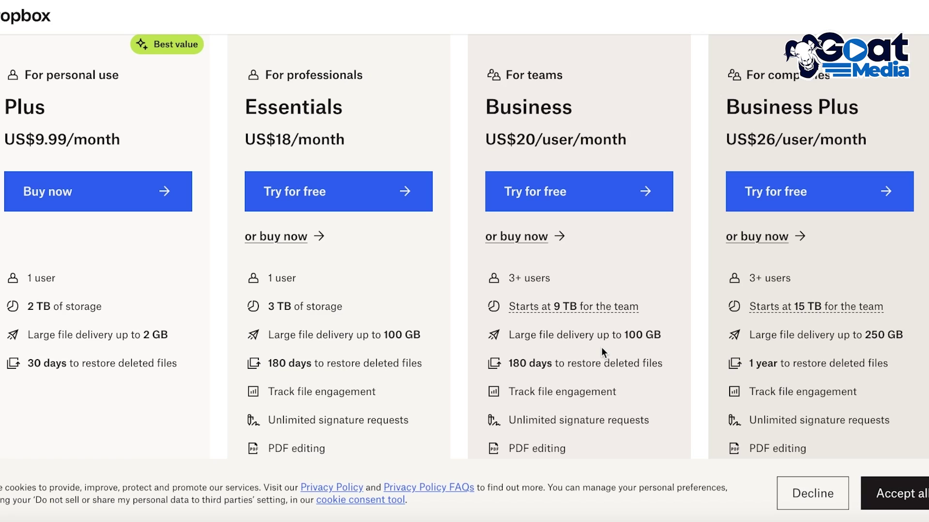
mouse_move(584, 309)
mouse_move(782, 315)
scroll(465, 242, "up", 5)
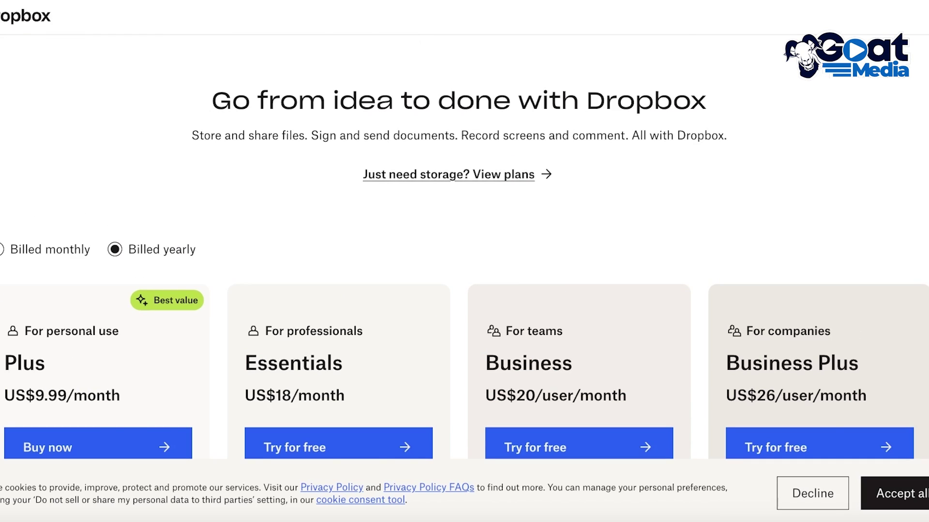
scroll(464, 247, "down", 10)
scroll(481, 42, "up", 12)
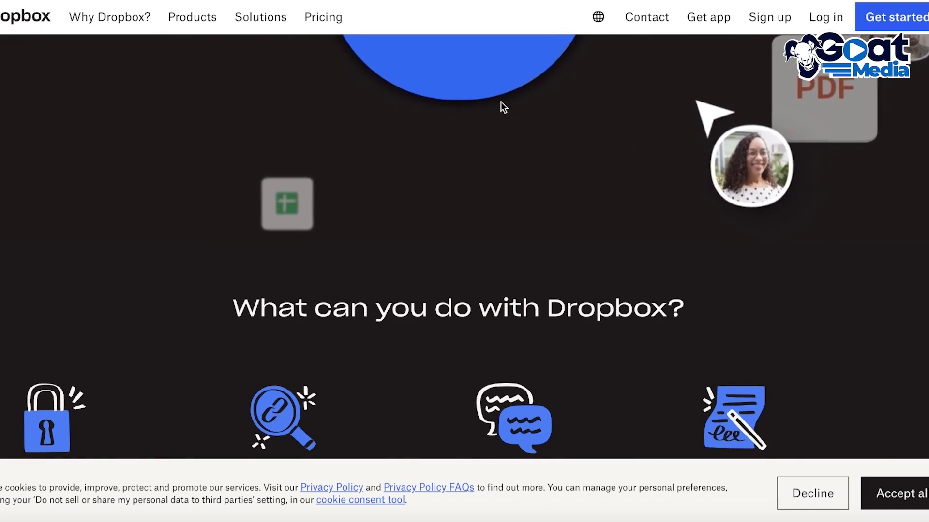
scroll(598, 176, "up", 1)
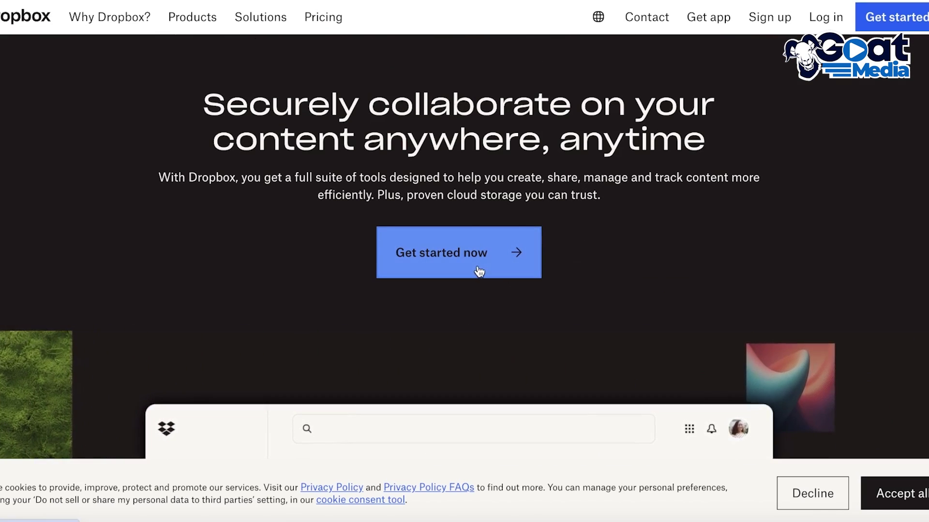
left_click(471, 262)
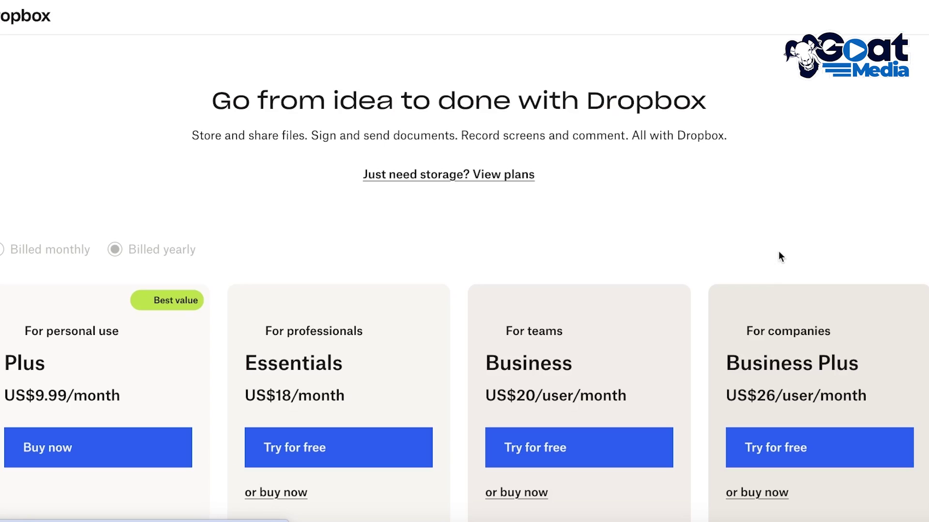
scroll(720, 218, "down", 3)
scroll(769, 107, "up", 3)
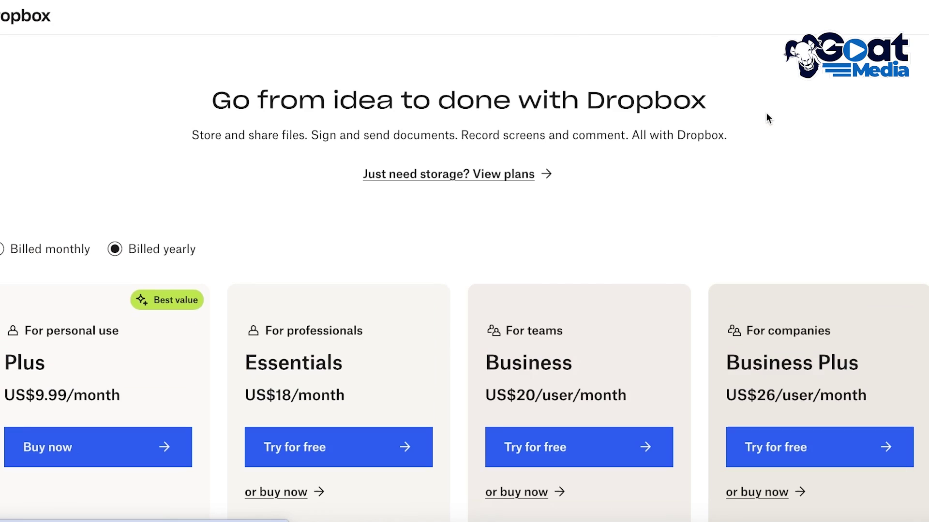
scroll(532, 169, "down", 1)
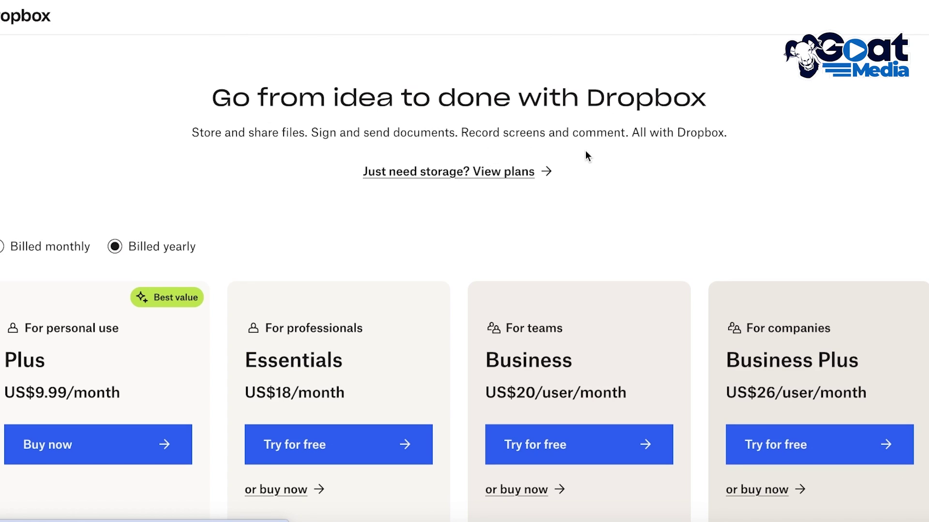
scroll(108, 257, "down", 10)
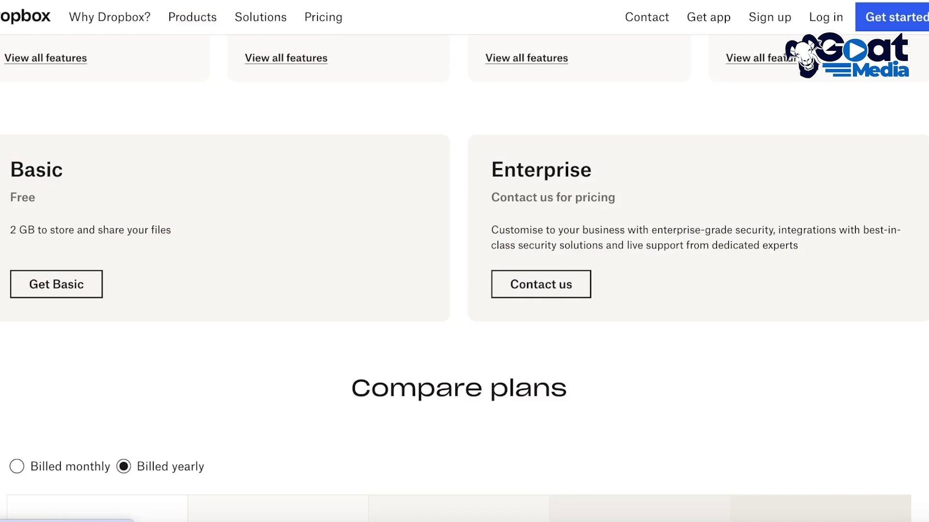
Choose the free Basic plan and sign up by confirming a Google account.
left_click(66, 295)
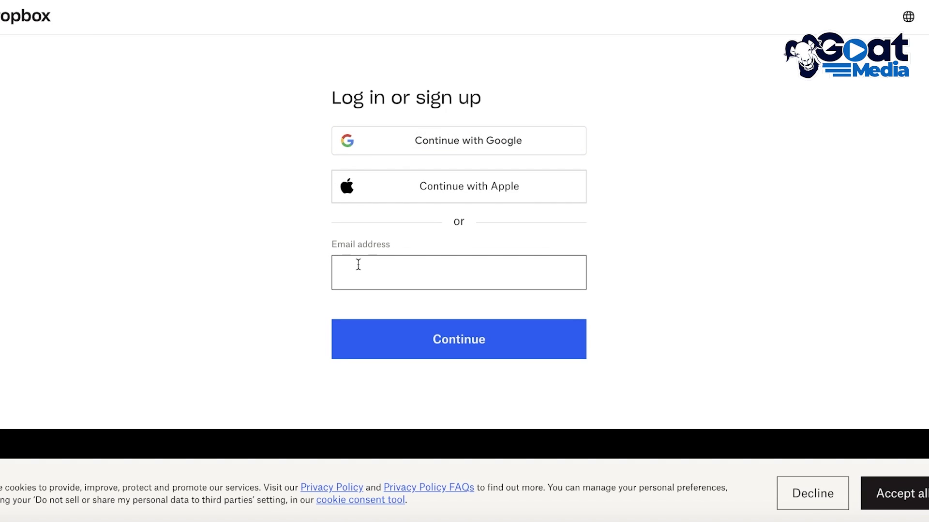
left_click(452, 152)
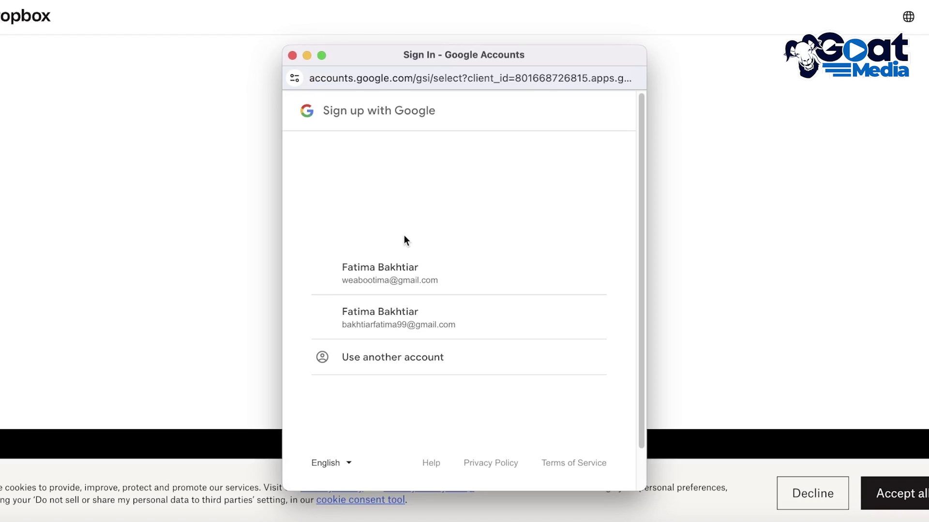
left_click(405, 265)
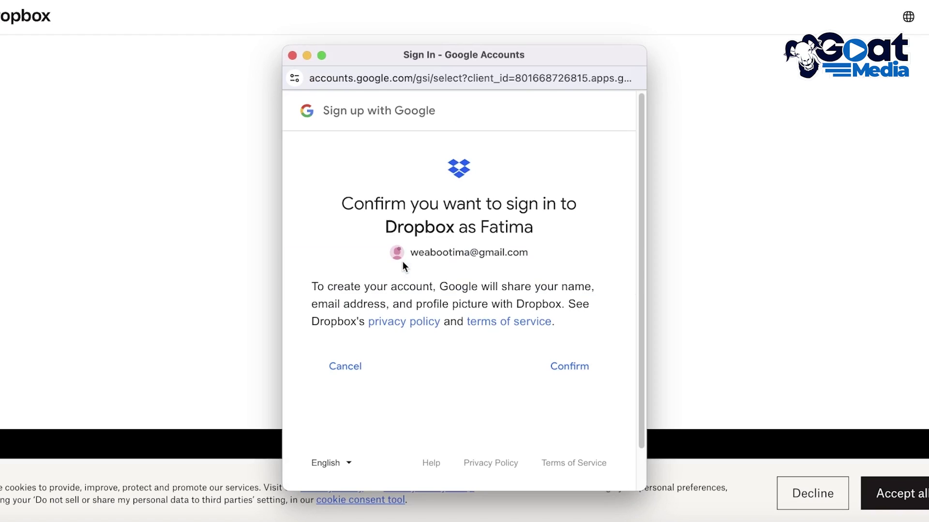
left_click(555, 372)
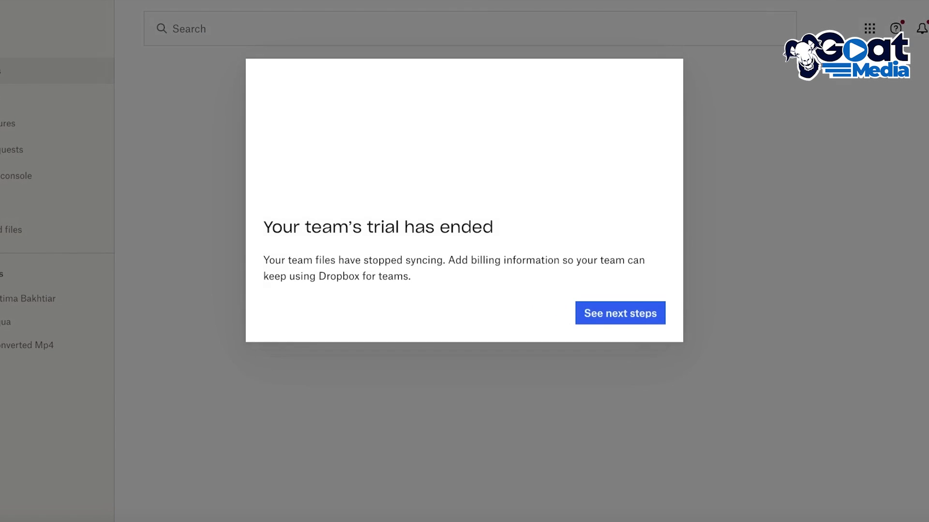
Cancel the subscription, skip the extension offer and permanently disband the Durden Inc team.
left_click(616, 312)
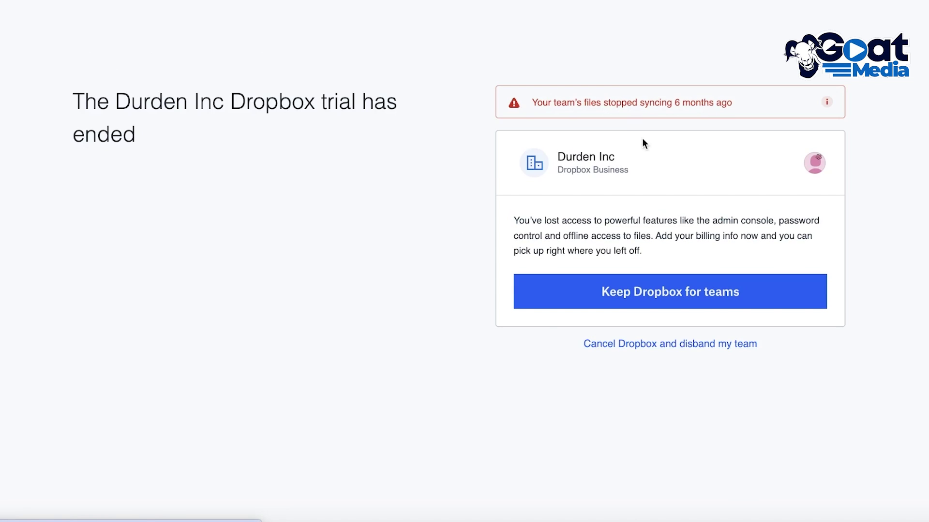
left_click(703, 342)
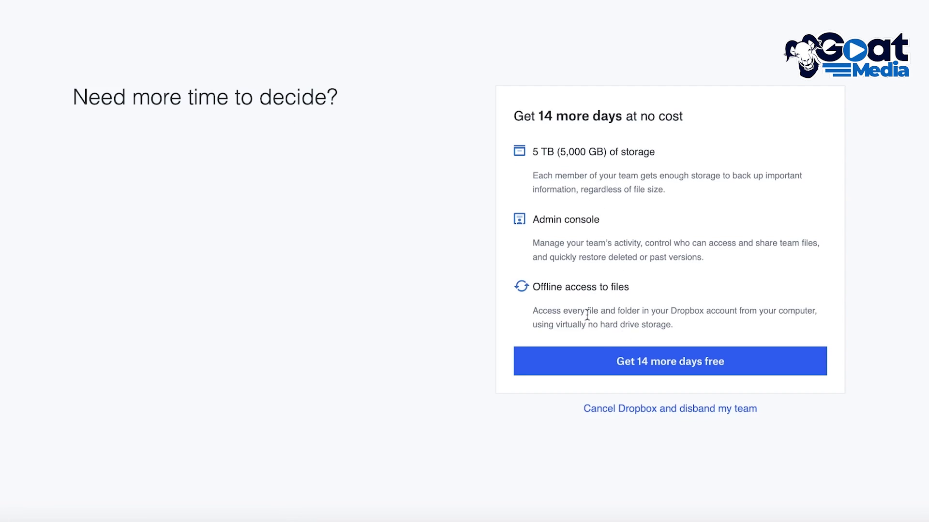
left_click(624, 412)
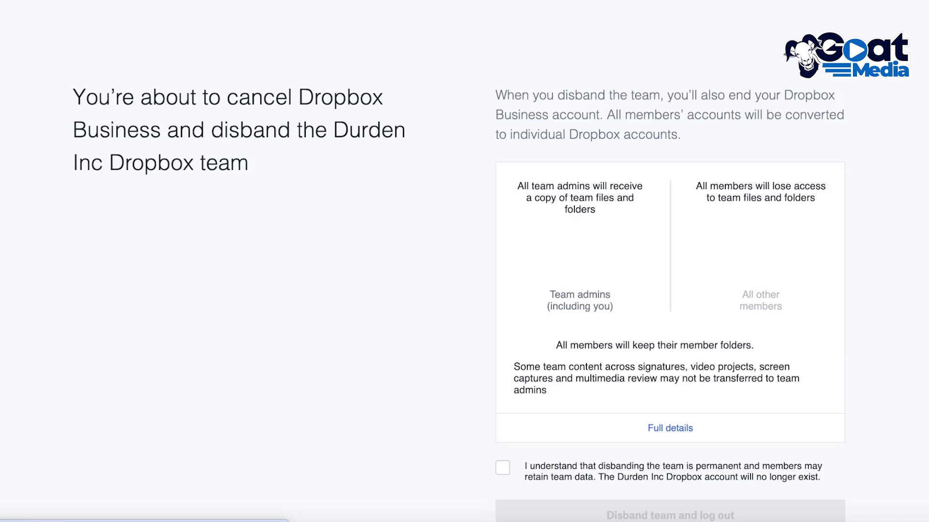
left_click(502, 423)
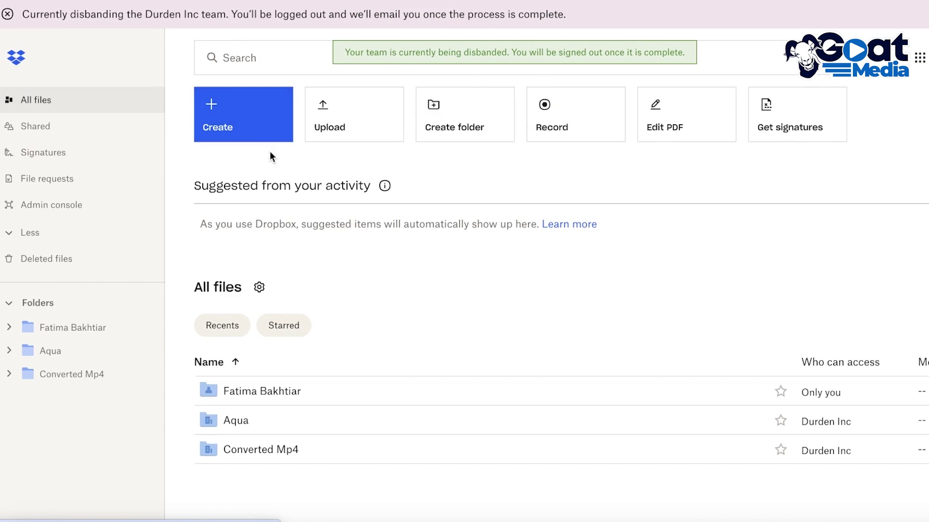
Dismiss the Create menu, collapse the sidebar with Less, and go to Shared.
left_click(255, 121)
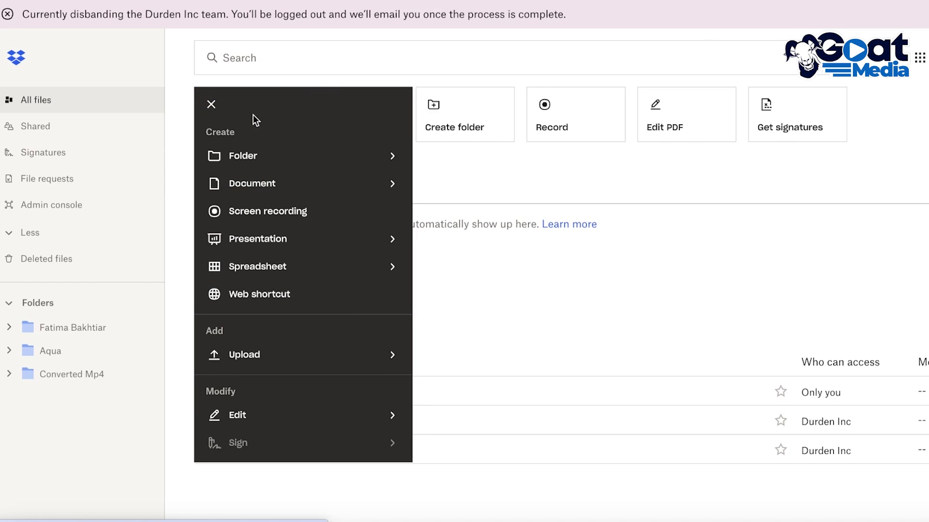
mouse_move(250, 163)
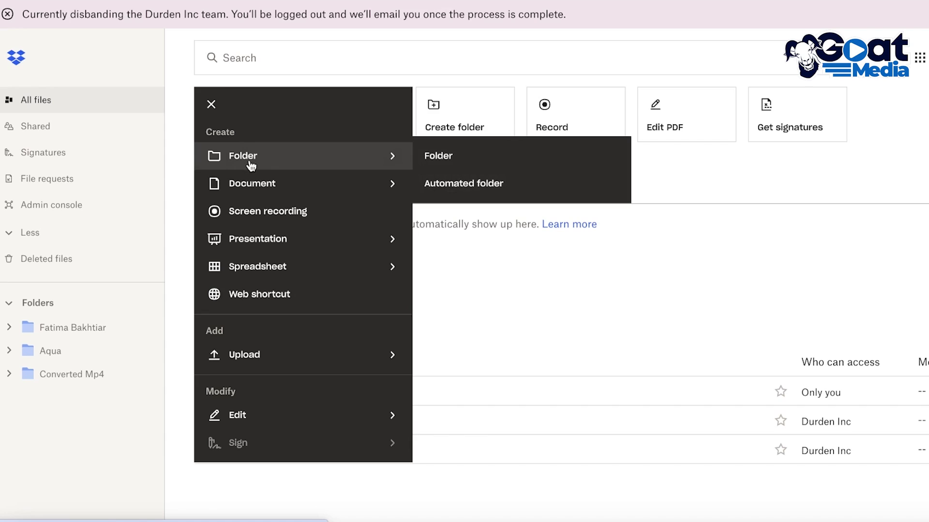
left_click(310, 46)
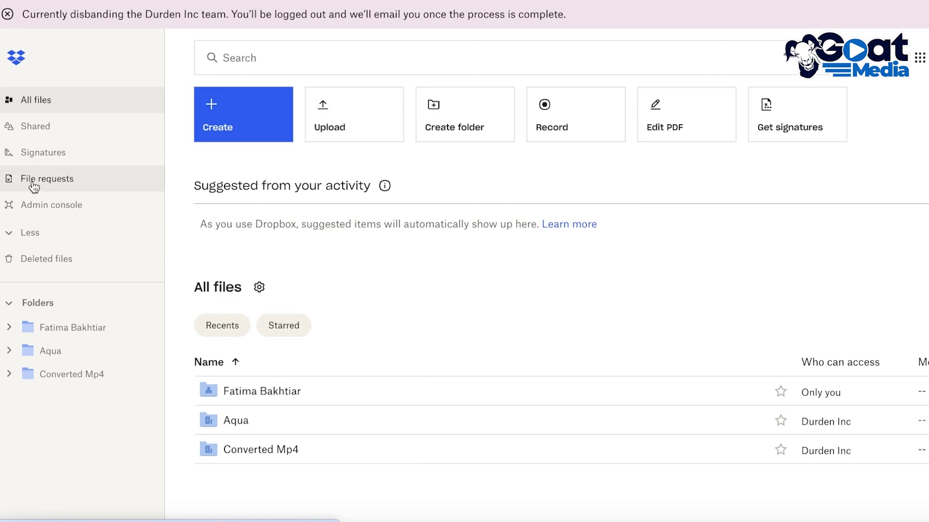
left_click(28, 232)
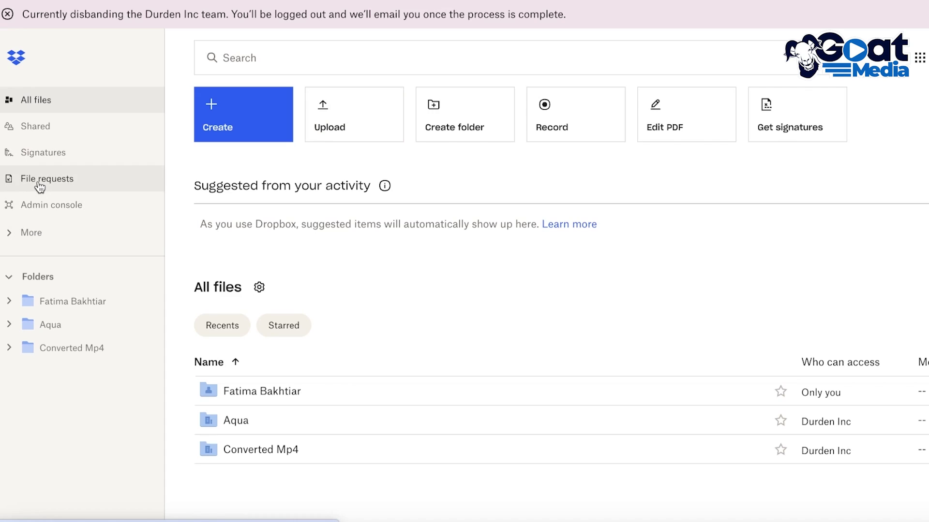
left_click(44, 129)
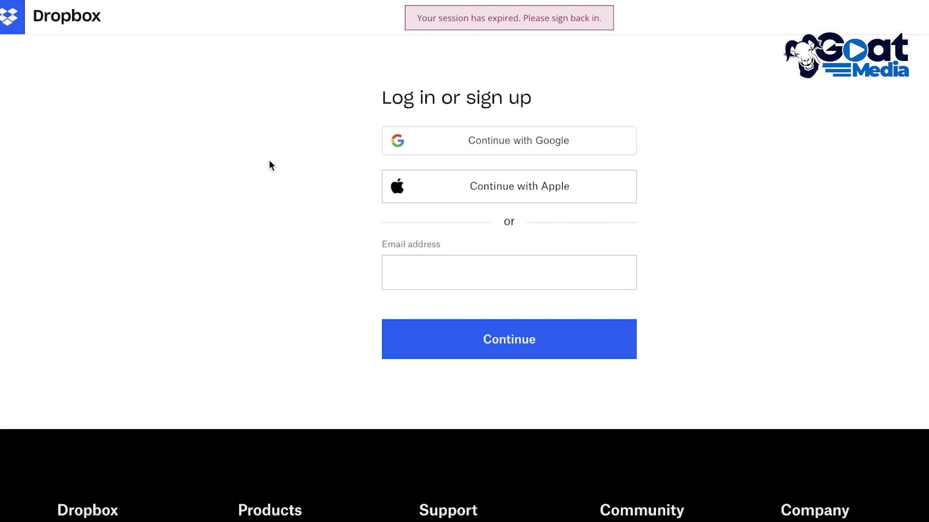
Sign back in with the Google account, retrying once, and dismiss the upgrade offer.
left_click(443, 135)
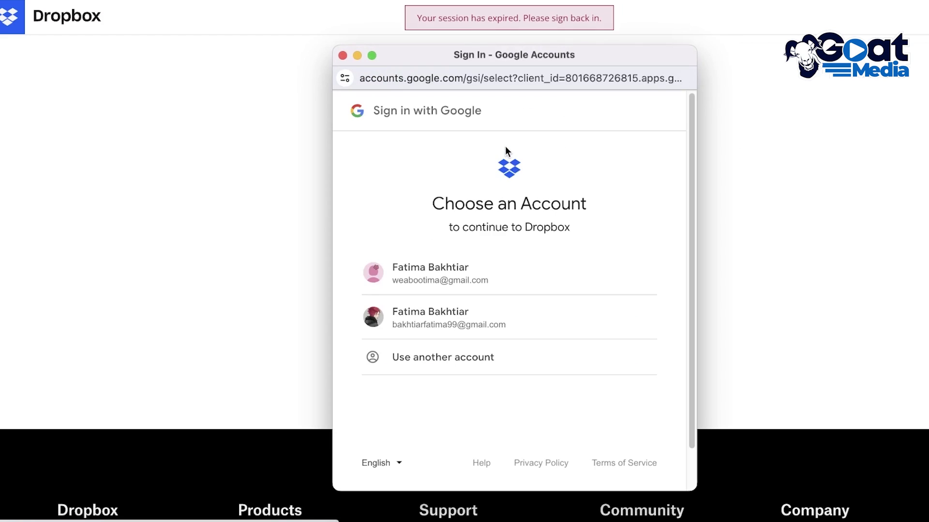
left_click(476, 270)
left_click(483, 142)
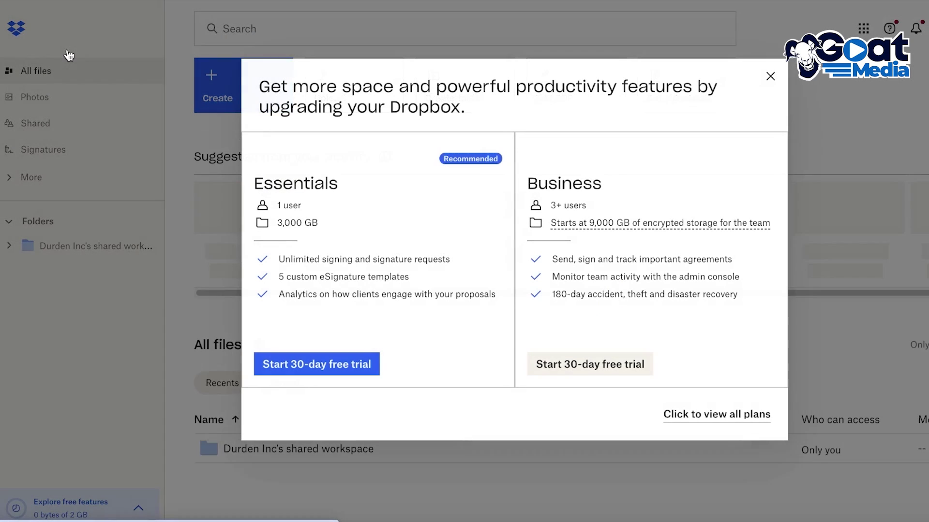
left_click(769, 77)
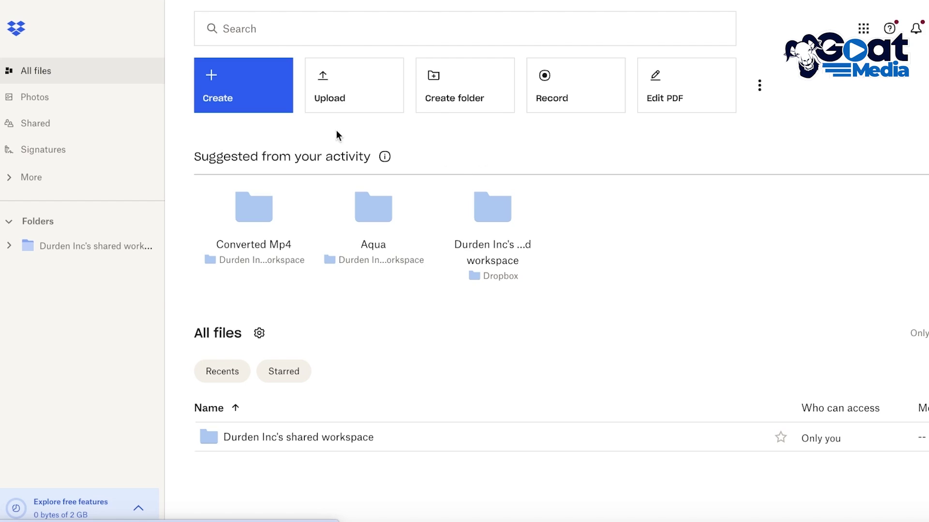
Create a new folder named 'Assignments' from the All files page.
left_click(8, 246)
left_click(9, 223)
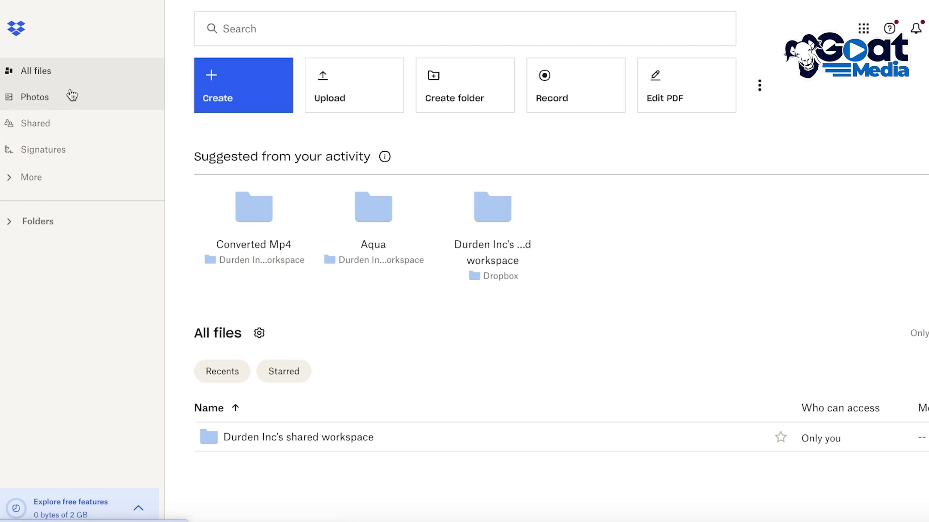
left_click(455, 80)
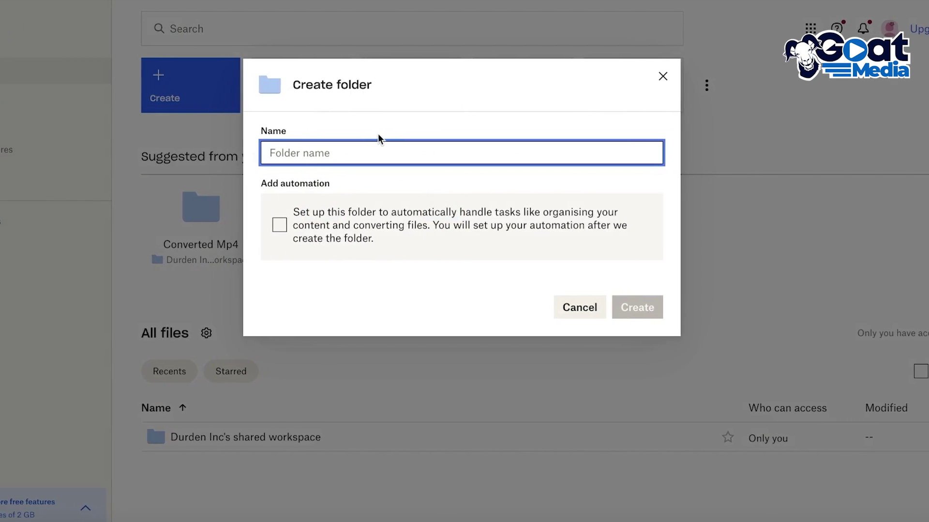
type("As")
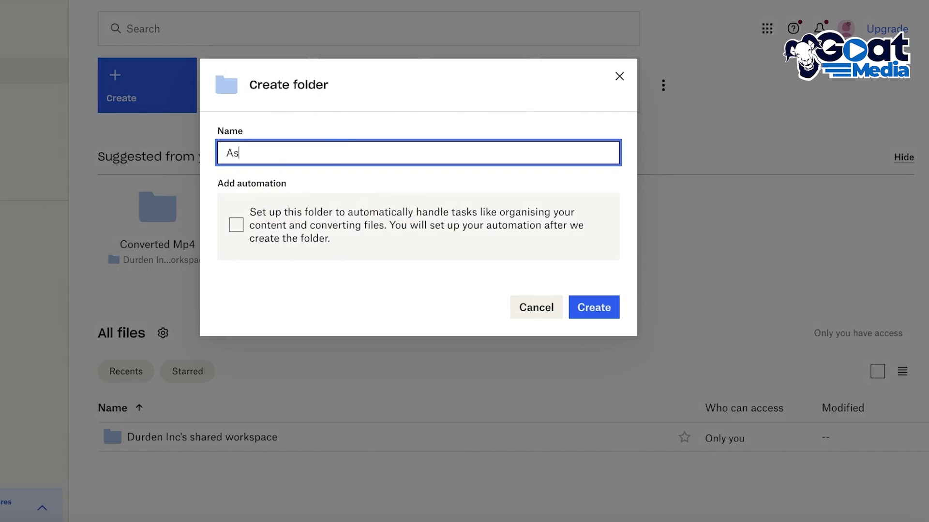
type("signments")
key("Return")
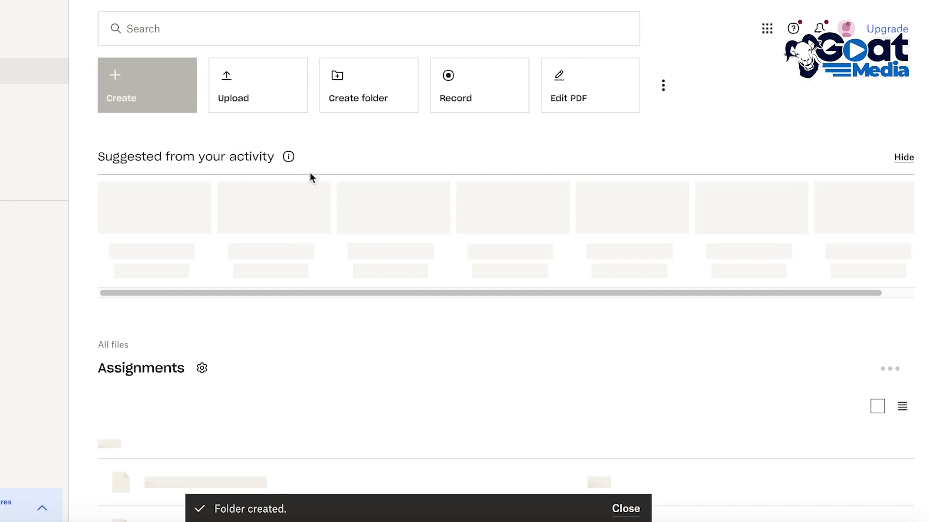
Start another folder with automation turned on, then cancel it.
left_click(152, 96)
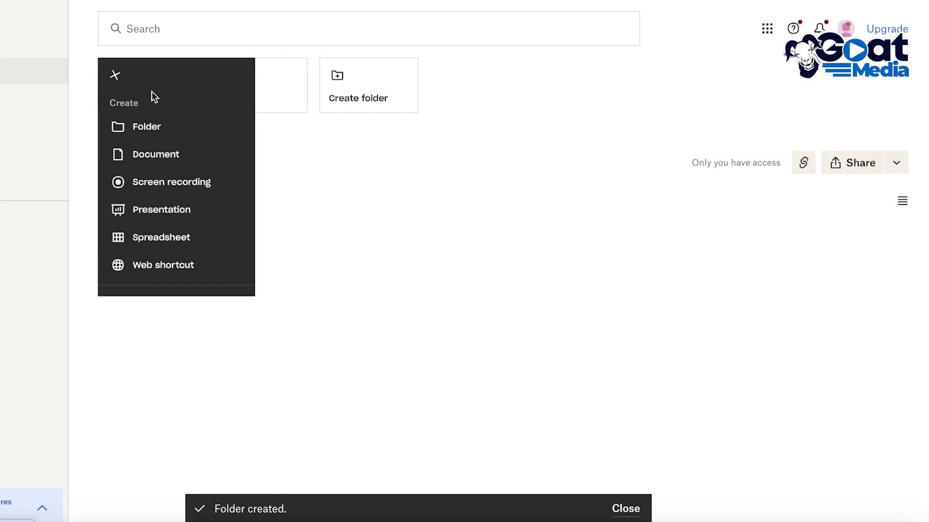
mouse_move(170, 151)
mouse_move(172, 129)
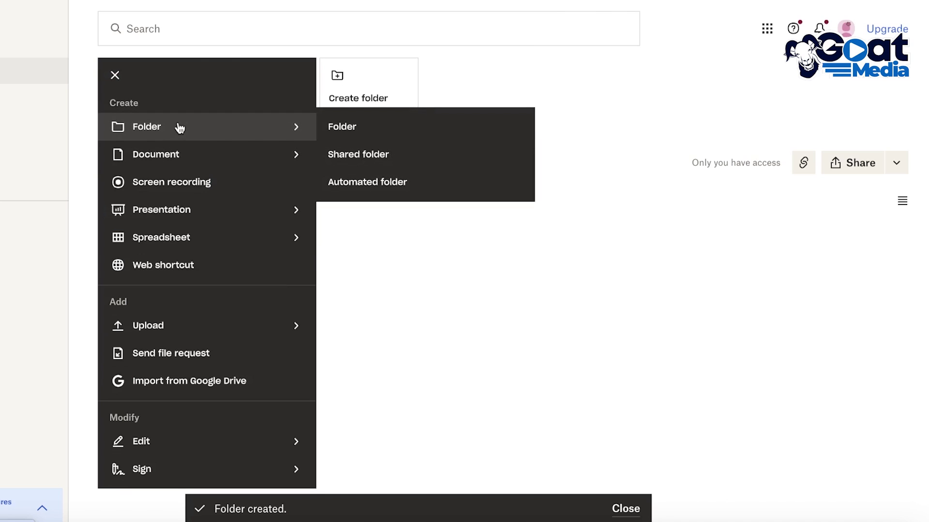
left_click(412, 130)
left_click(236, 225)
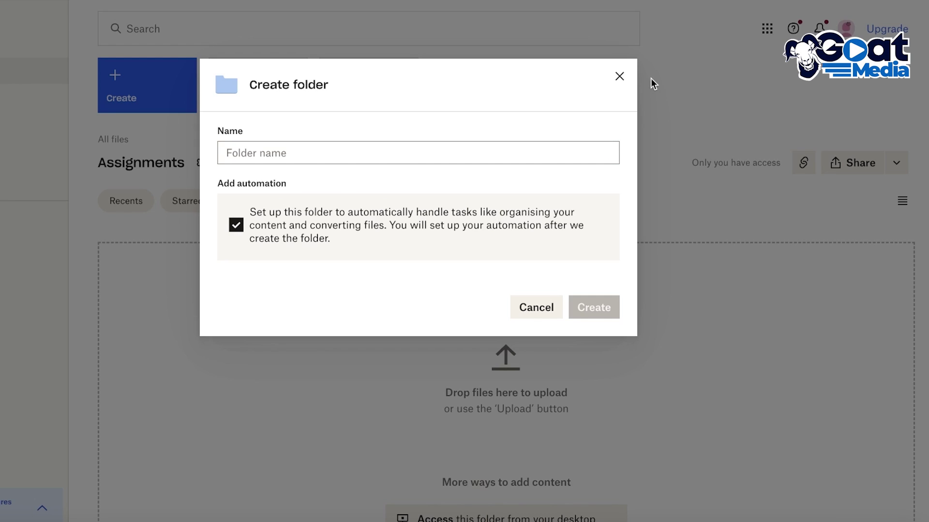
left_click(635, 73)
Reopen and dismiss the Create menu, then return to the All files list.
left_click(141, 85)
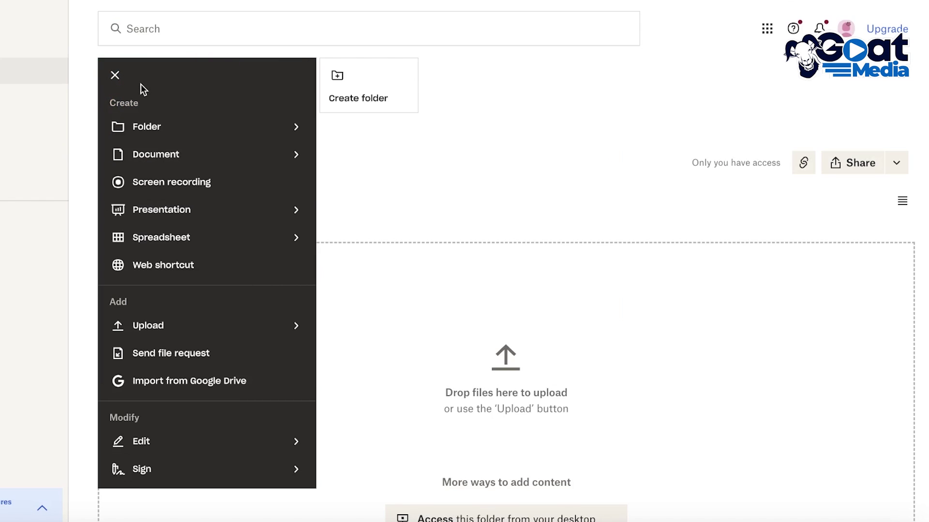
mouse_move(138, 129)
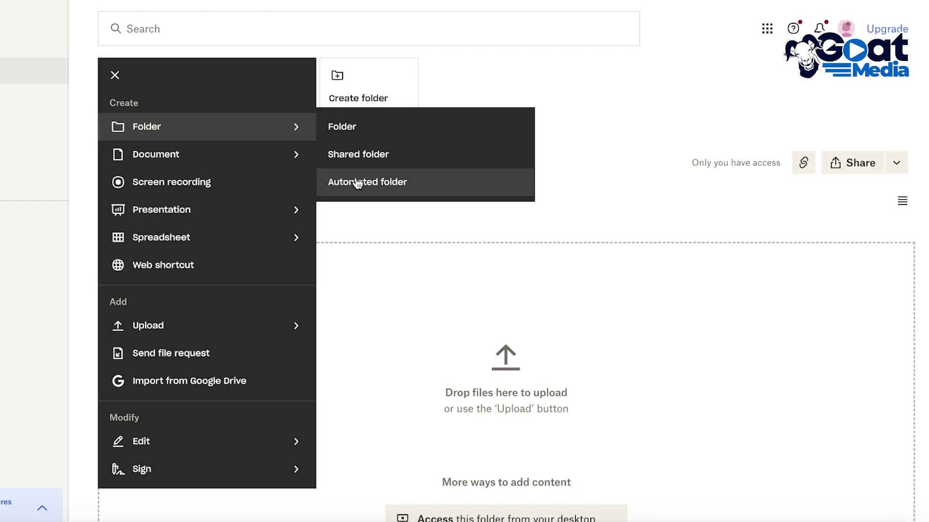
left_click(661, 118)
left_click(29, 77)
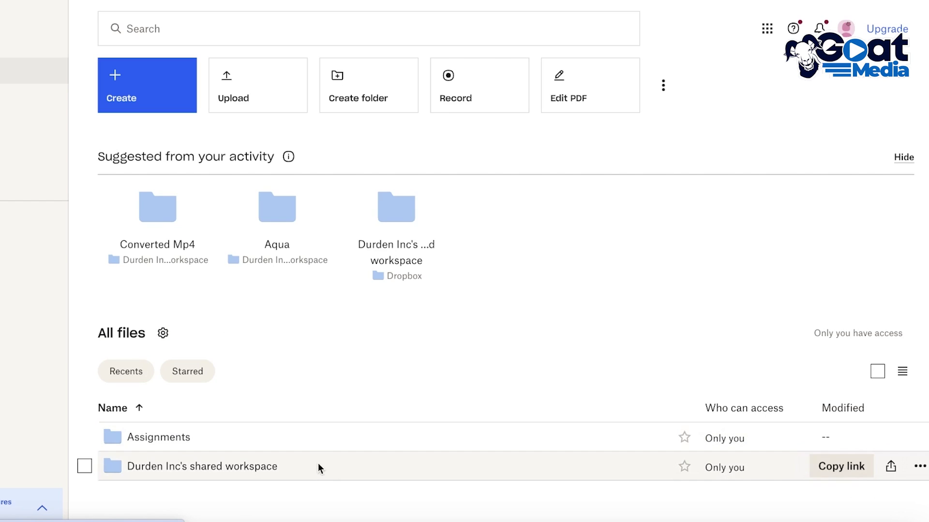
Open Assignments and upload EM3AQBDX.png from the Desktop via Create > Upload > File.
left_click(291, 437)
double_click(288, 435)
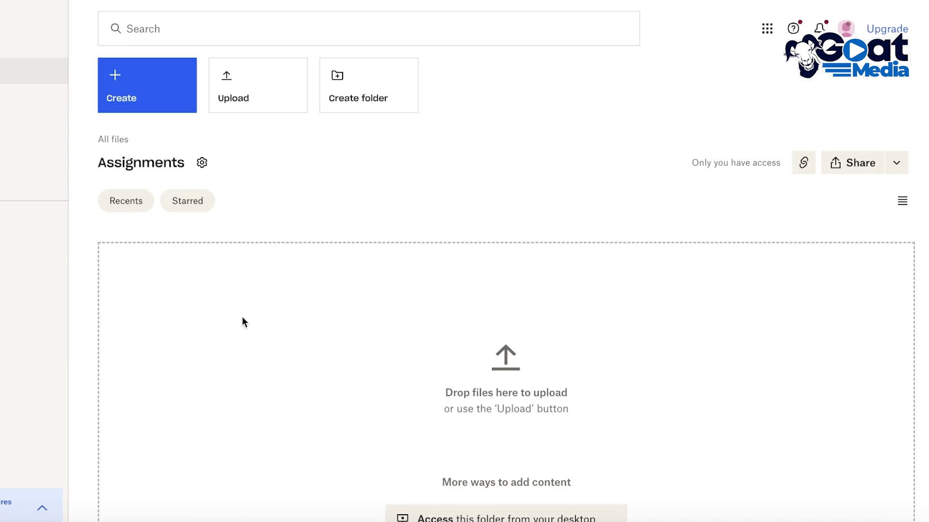
left_click(167, 86)
mouse_move(169, 126)
mouse_move(165, 154)
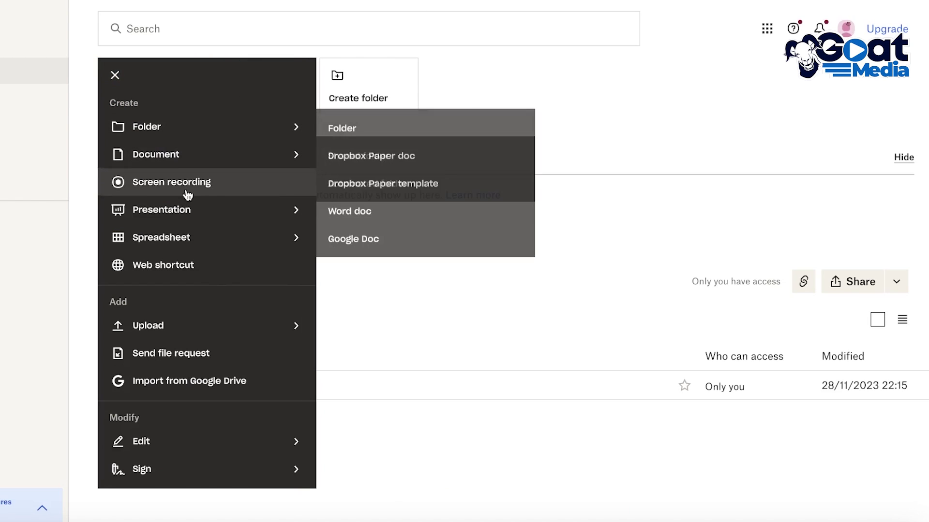
mouse_move(178, 335)
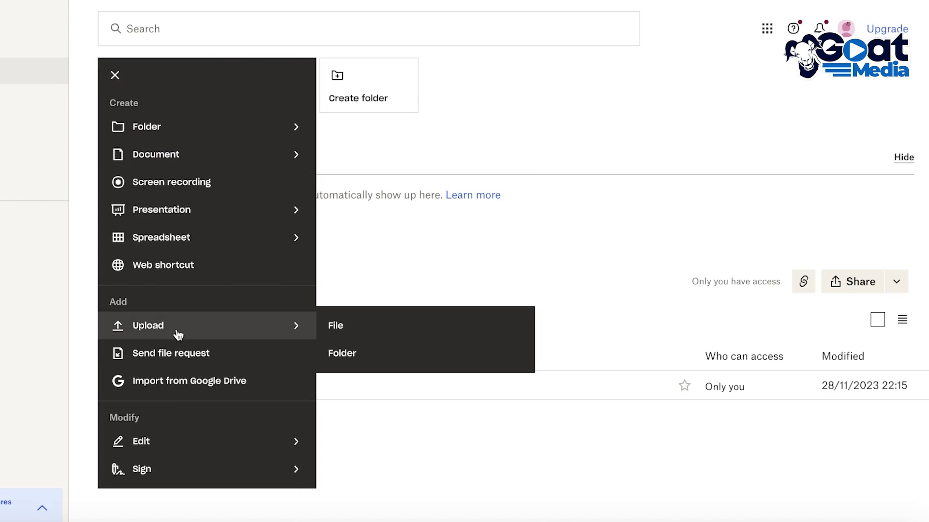
left_click(391, 322)
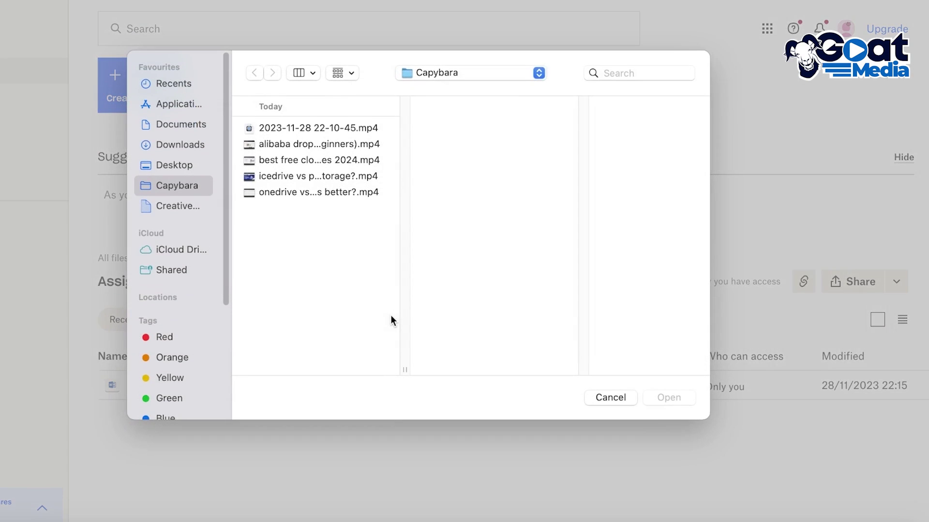
left_click(186, 170)
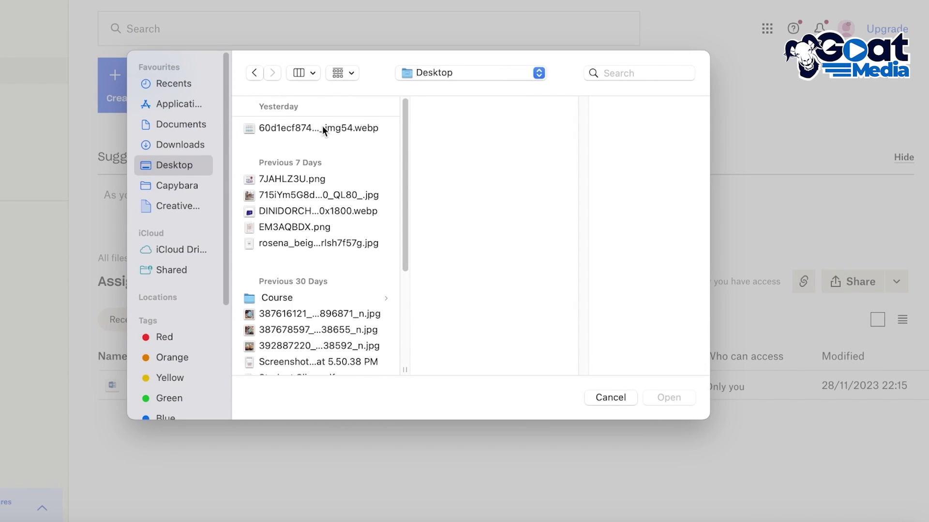
left_click(295, 227)
left_click(669, 398)
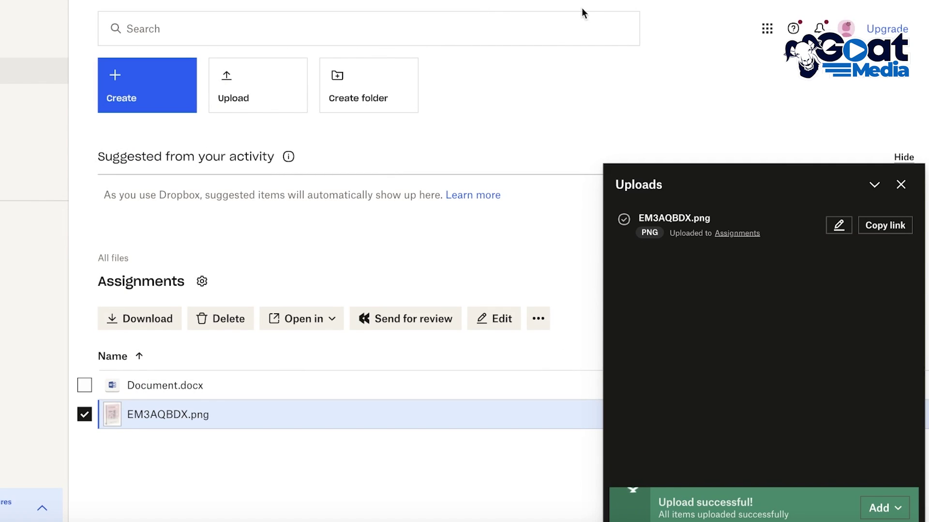
left_click(901, 184)
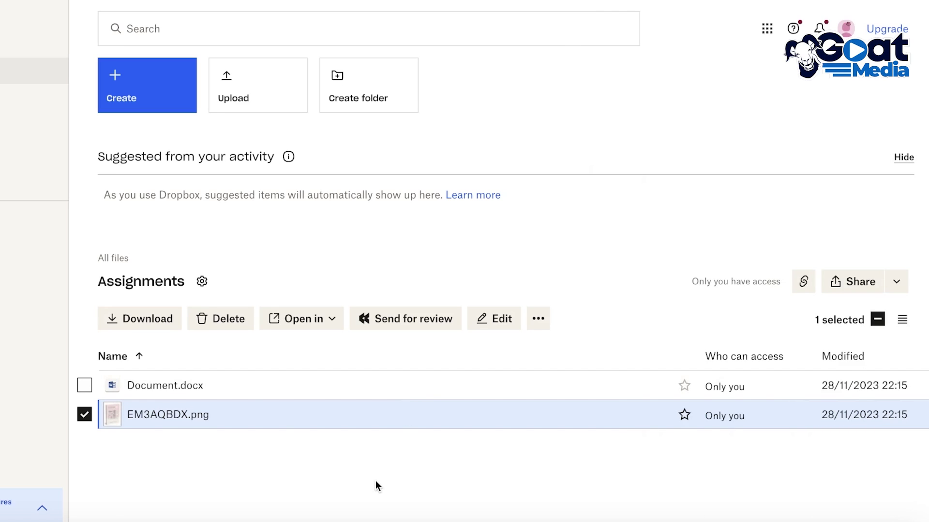
left_click(85, 415)
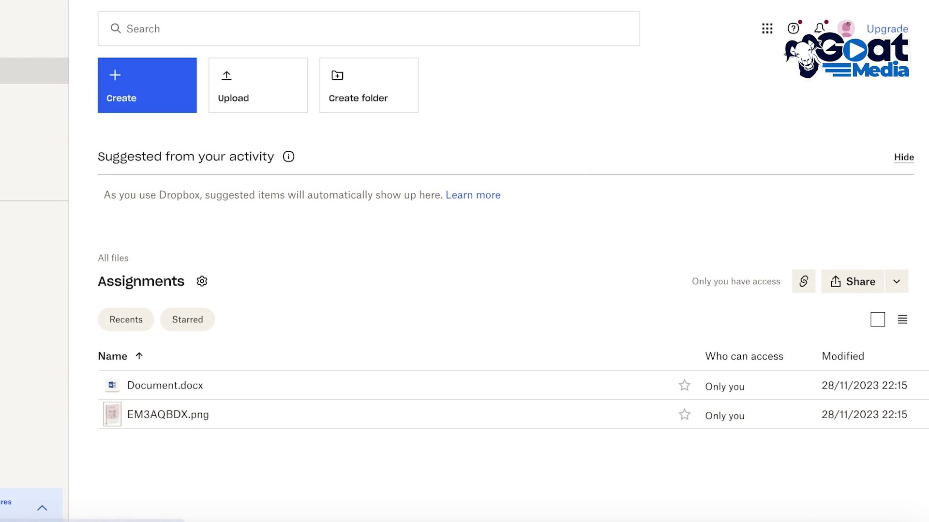
From All files, open sharing for Assignments and set 'Anyone with this link' to can edit.
left_click(34, 71)
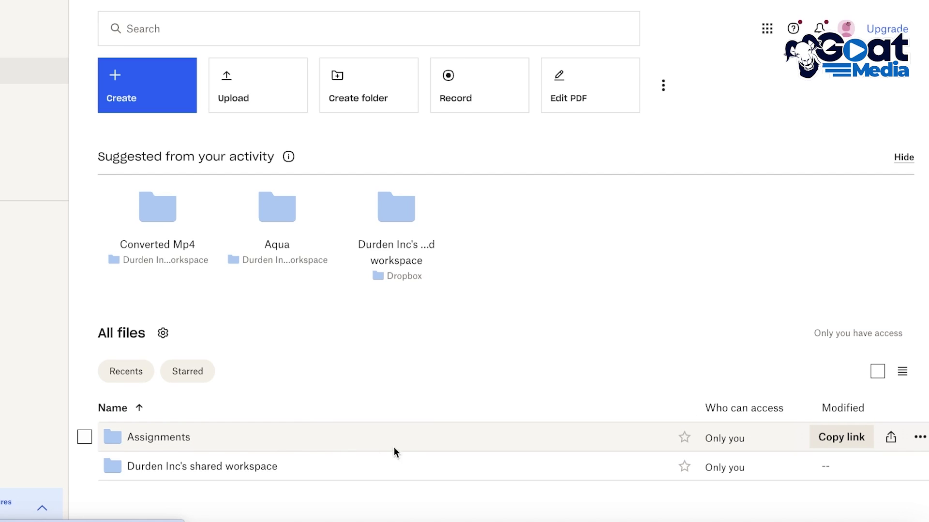
left_click(890, 439)
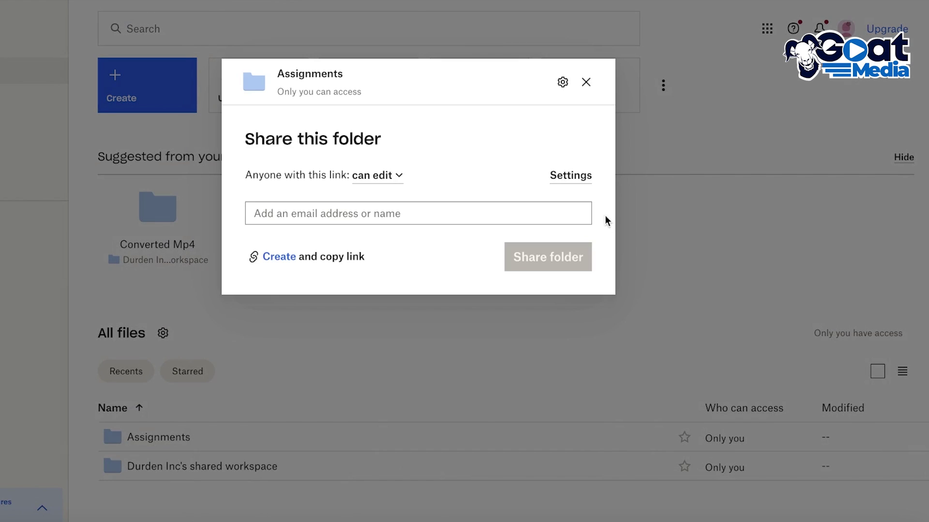
left_click(386, 175)
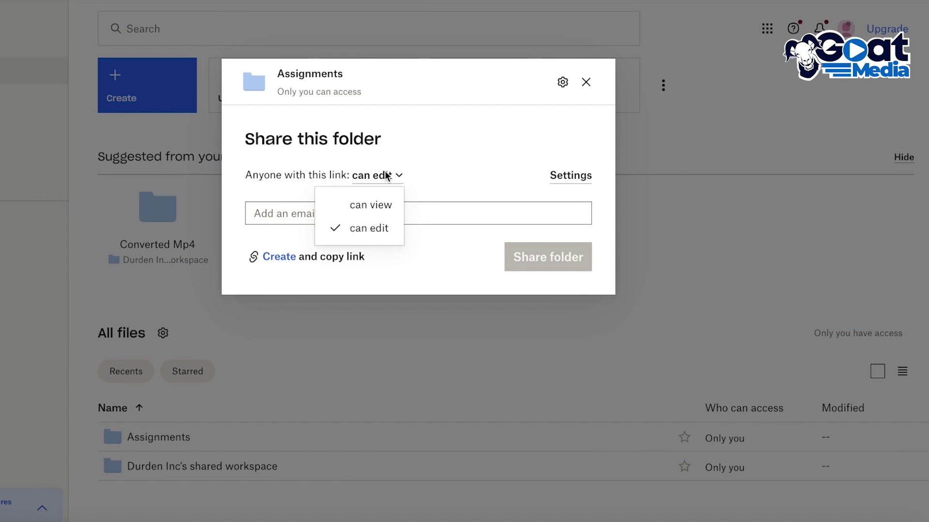
left_click(384, 204)
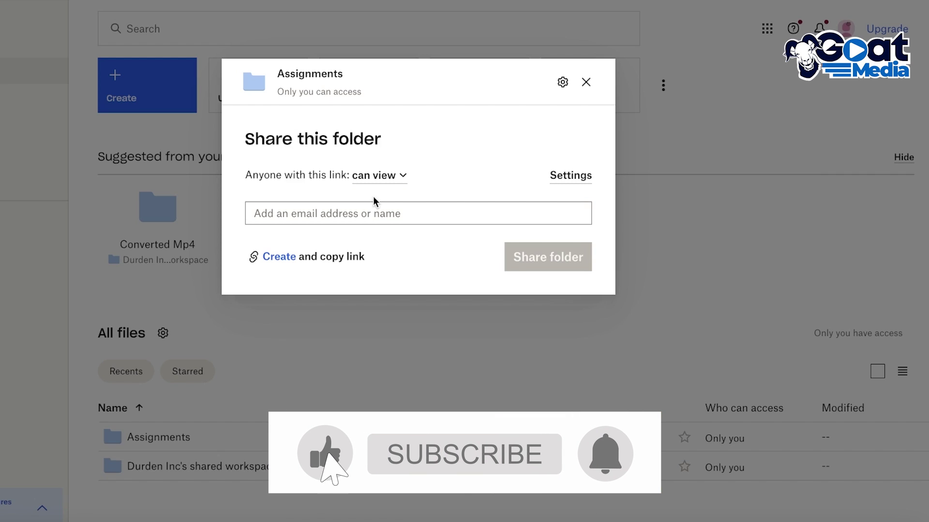
left_click(392, 177)
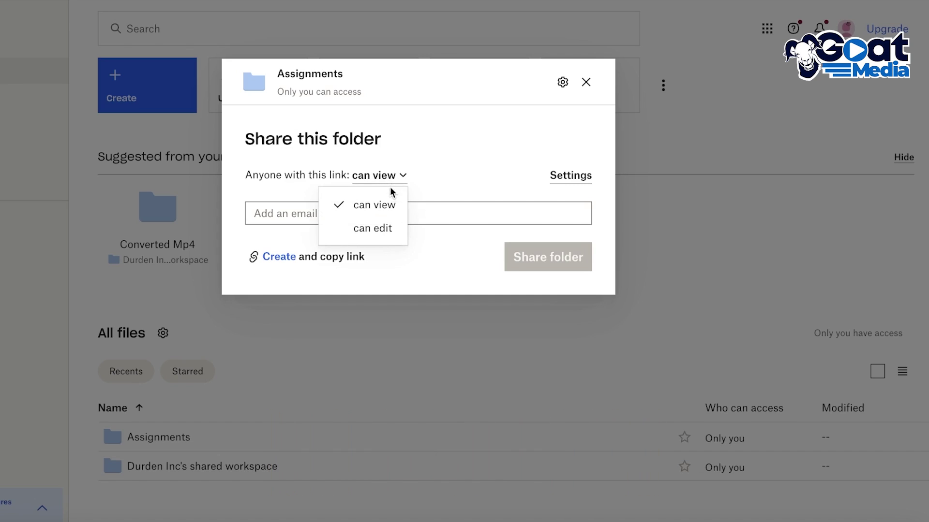
left_click(400, 228)
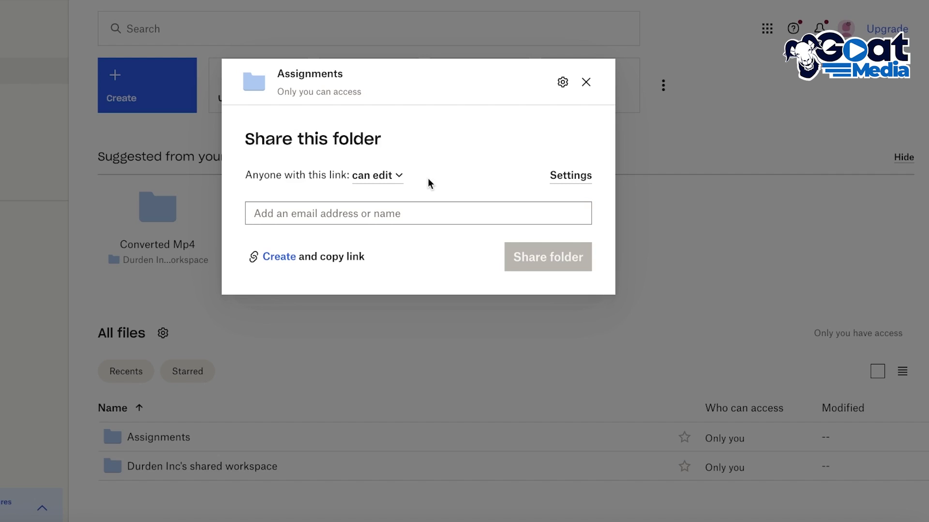
left_click(394, 175)
In the folder's Settings, set who can add people to Only the owner.
left_click(380, 233)
left_click(561, 176)
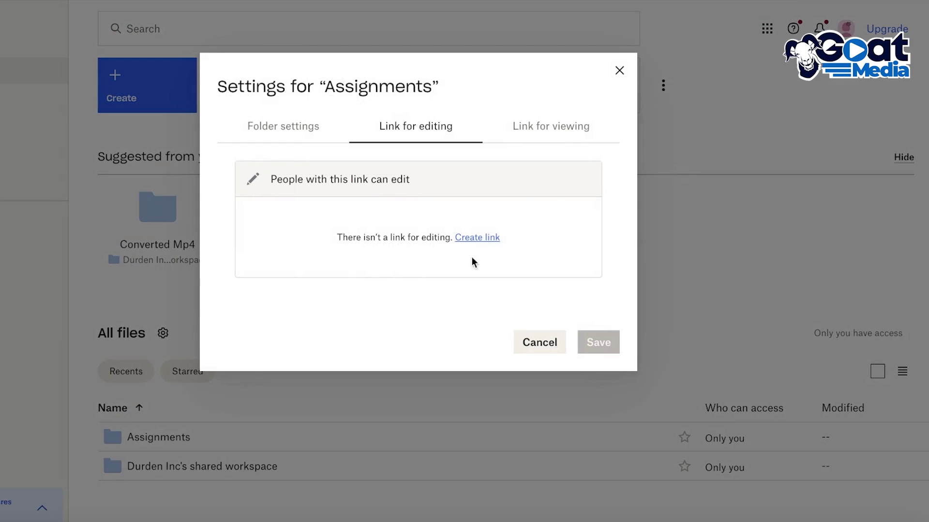
left_click(284, 137)
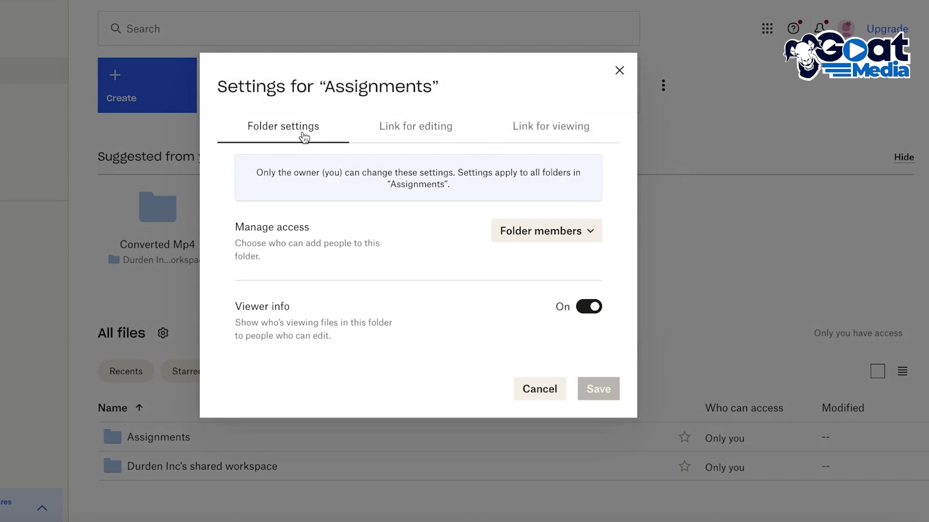
left_click(510, 240)
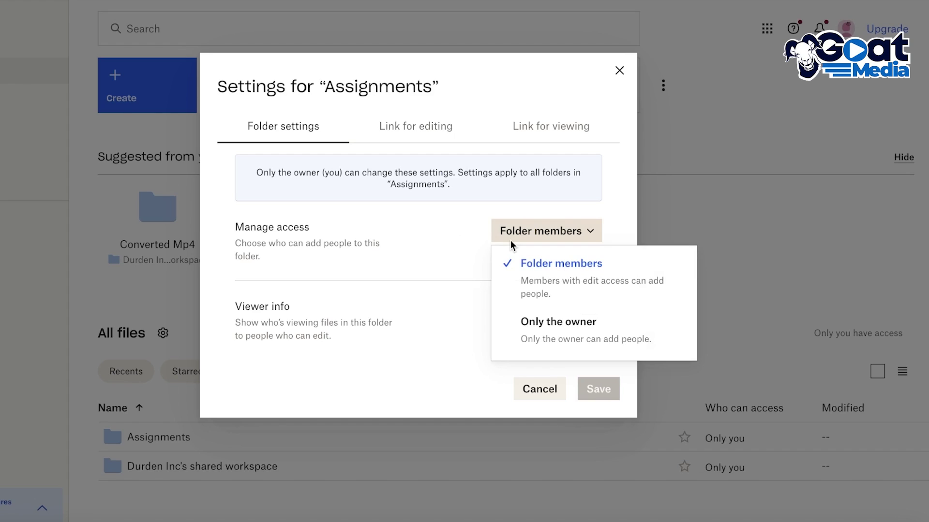
left_click(510, 240)
left_click(509, 241)
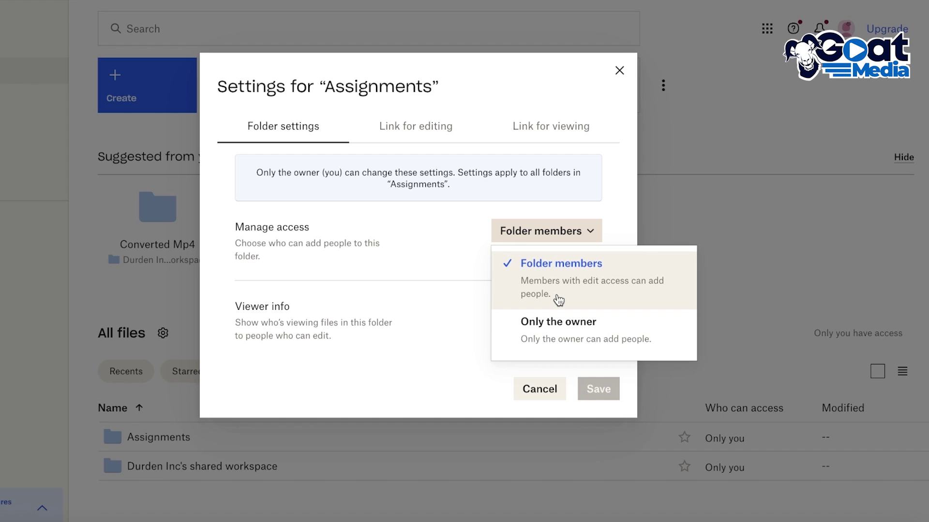
left_click(560, 335)
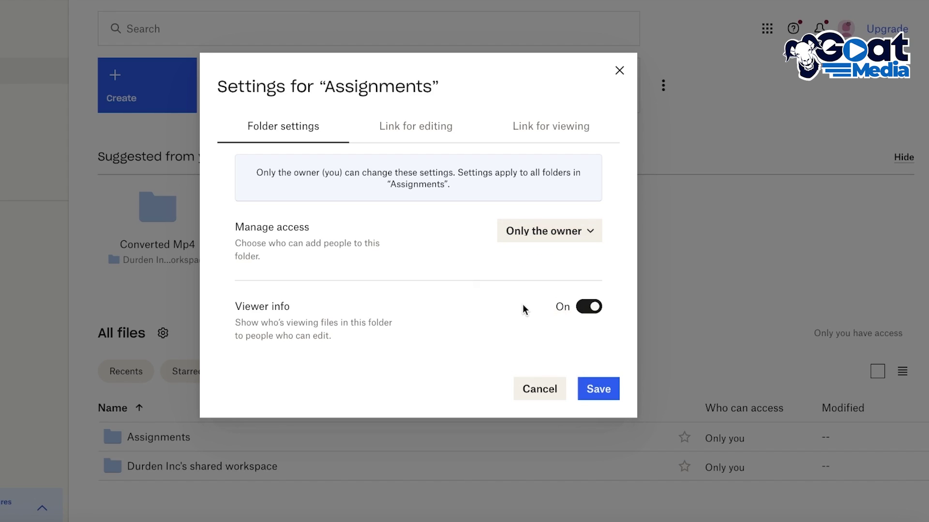
left_click(559, 235)
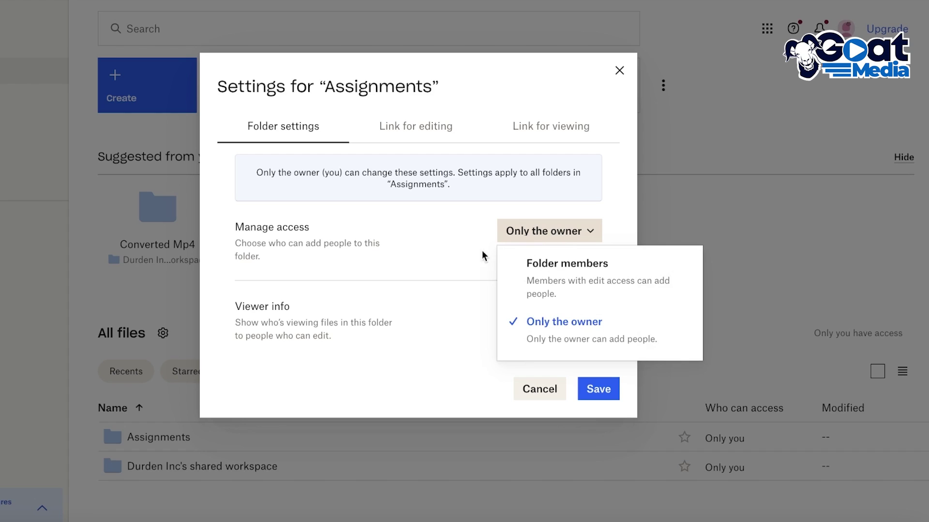
left_click(467, 245)
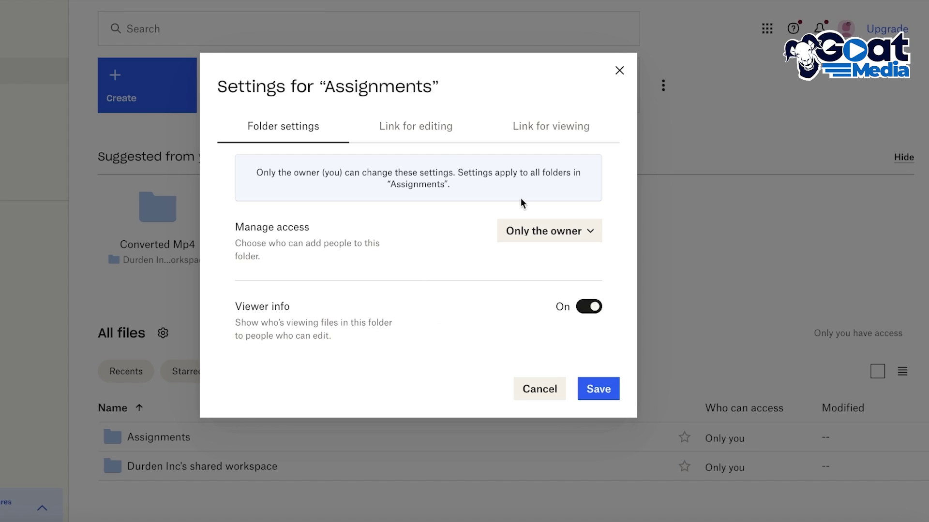
Switch to the Link for editing settings.
left_click(435, 139)
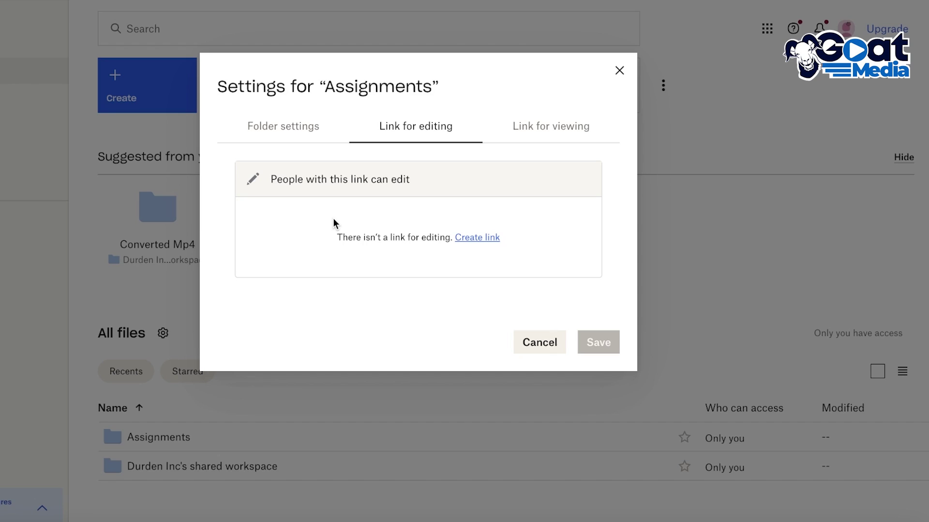
left_click(314, 127)
left_click(417, 133)
Create an edit link for Assignments with access set to 'Anyone with the link'.
left_click(464, 239)
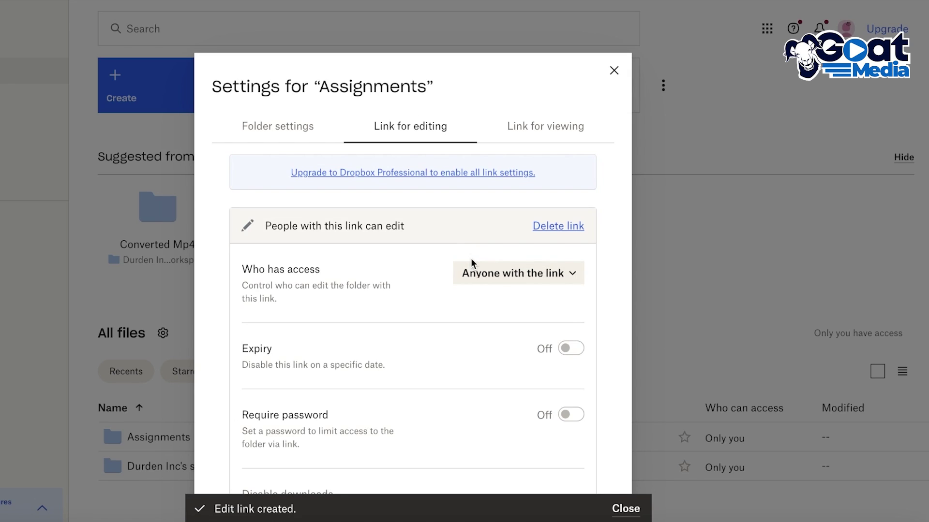
scroll(472, 261, "down", 2)
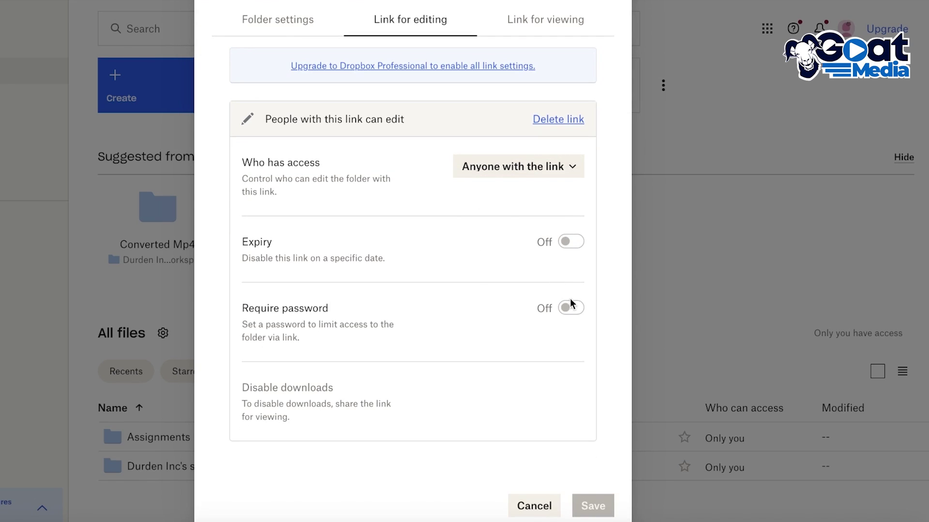
left_click(540, 175)
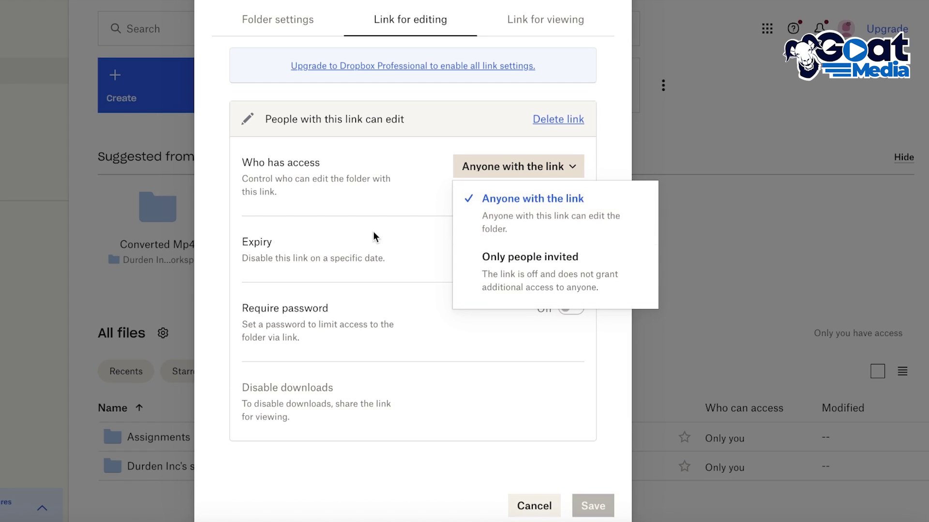
left_click(503, 223)
left_click(502, 163)
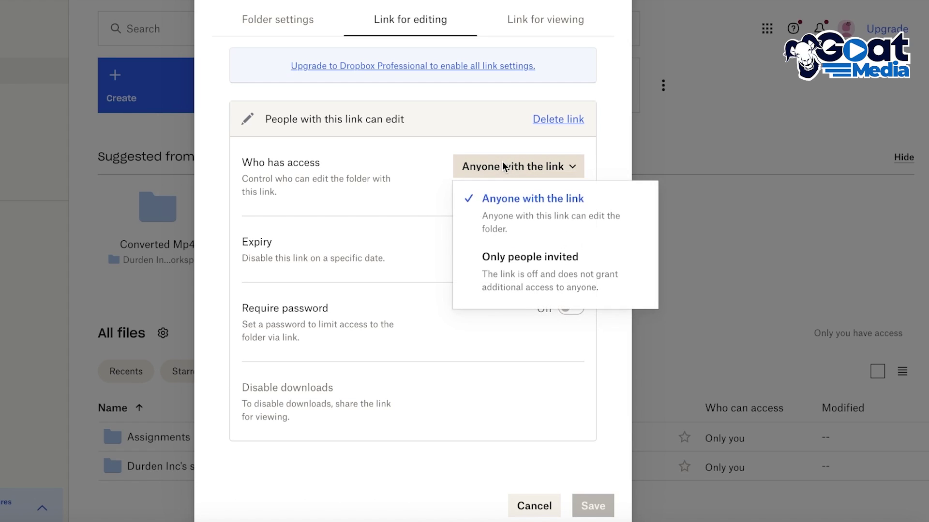
left_click(499, 224)
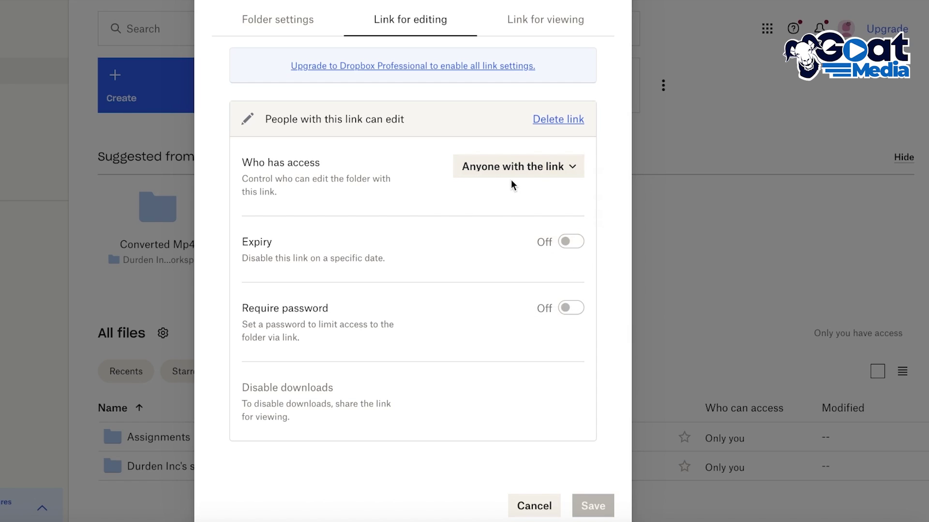
Save the Assignments folder settings with the owner-only add-people setting.
scroll(506, 179, "up", 3)
left_click(522, 130)
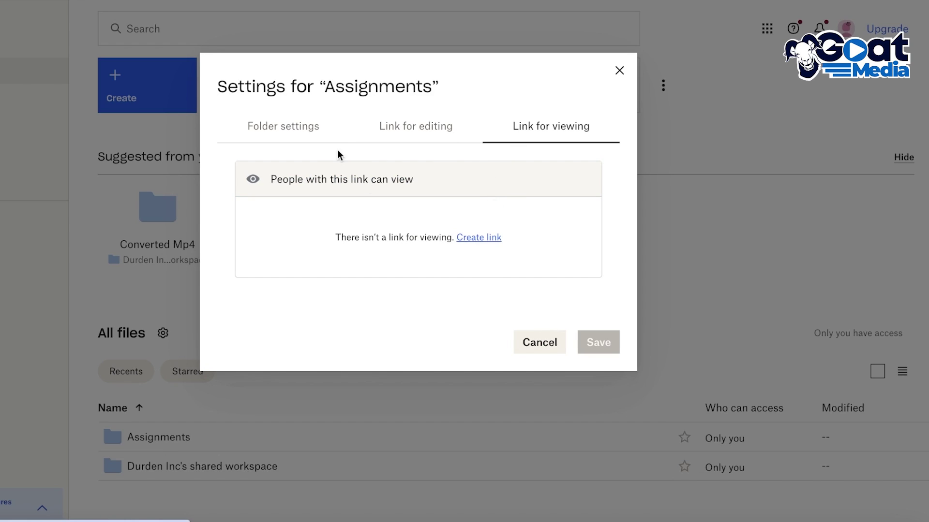
left_click(307, 129)
left_click(602, 390)
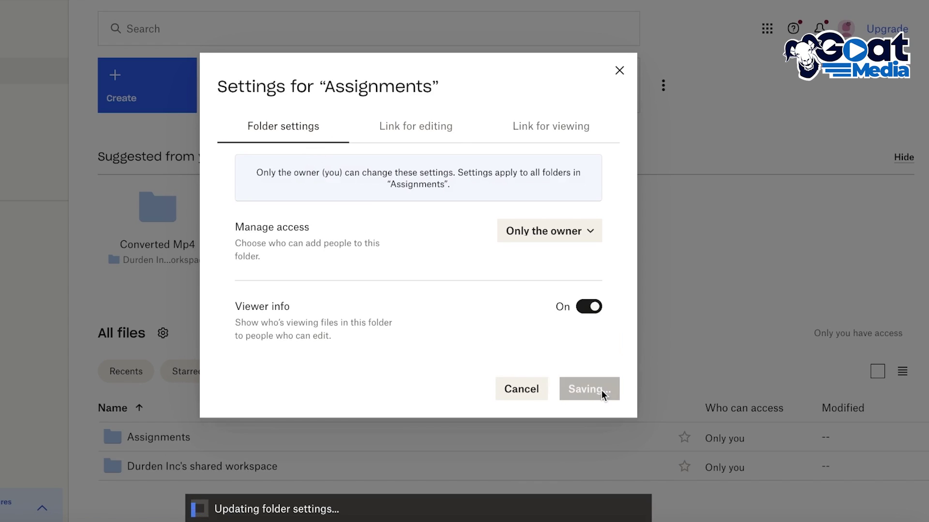
left_click(408, 140)
scroll(483, 287, "down", 2)
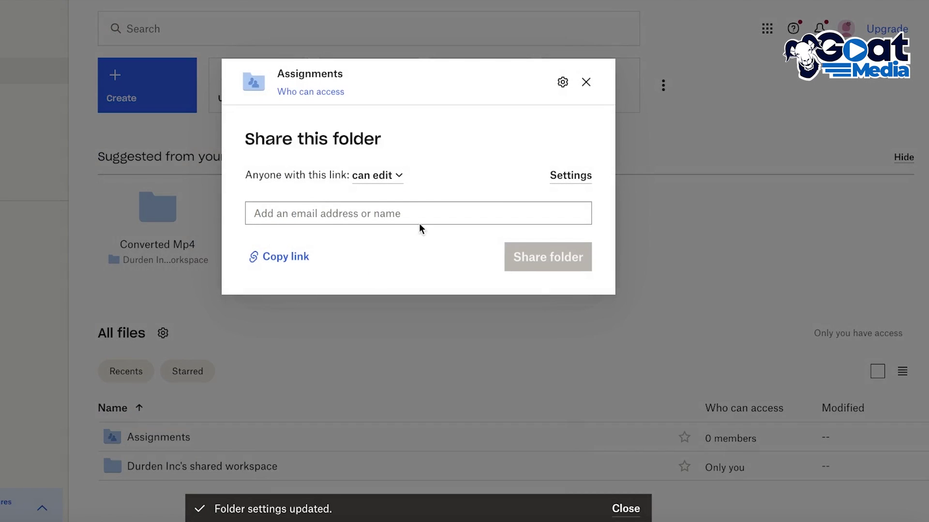
Copy the Assignments edit link, then share the folder with the student's email address.
left_click(398, 208)
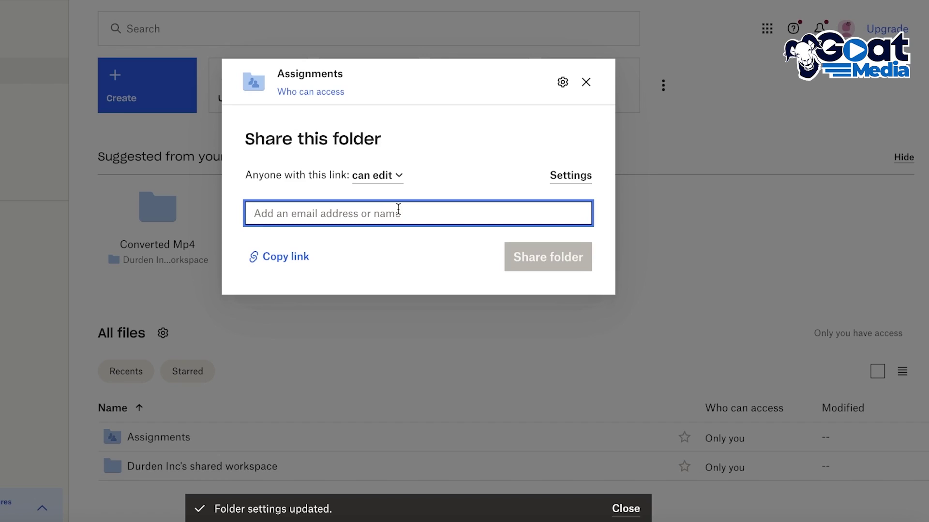
left_click(286, 257)
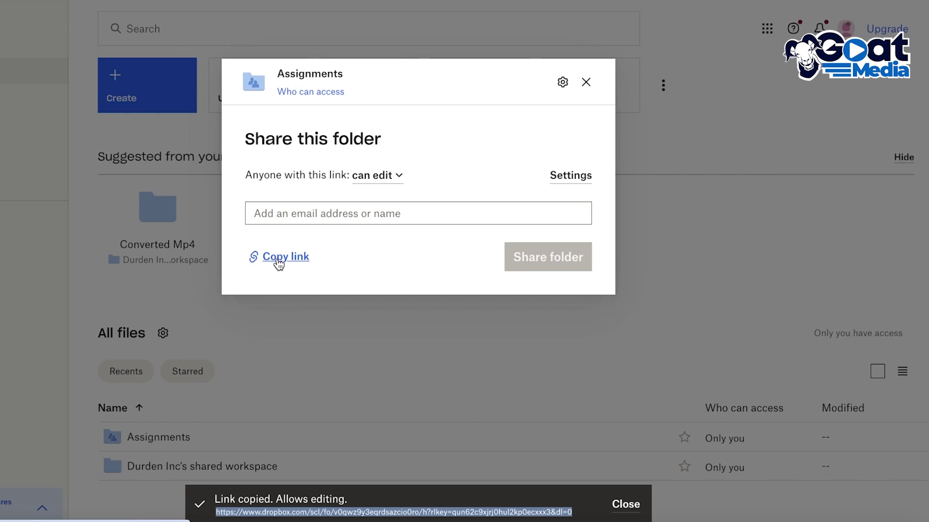
left_click(307, 215)
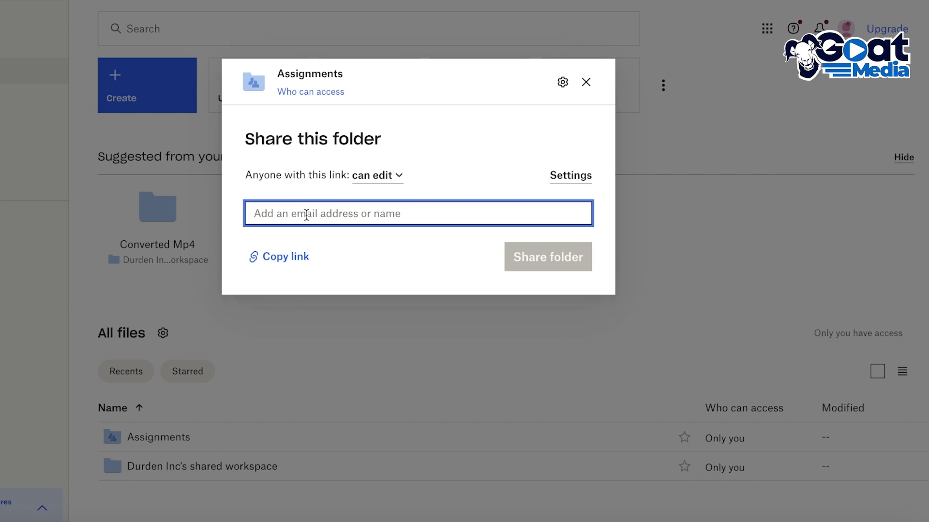
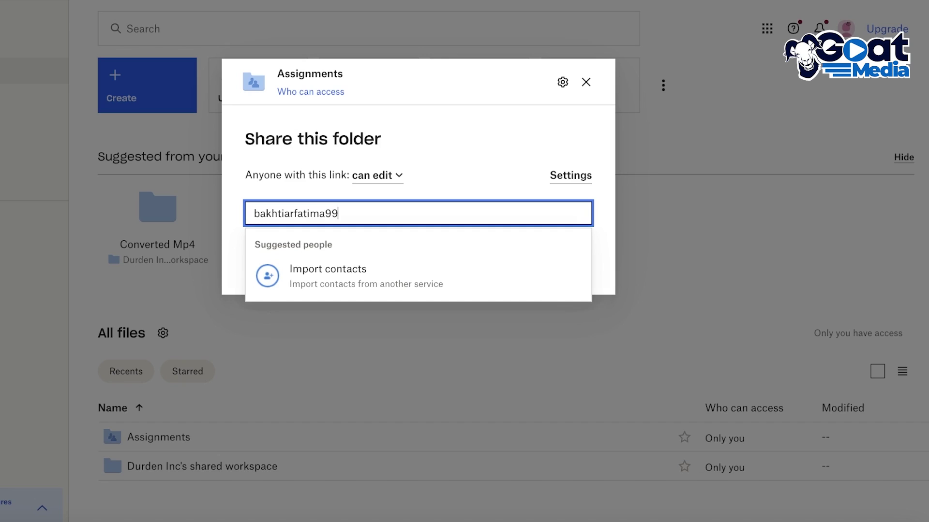
key("Return")
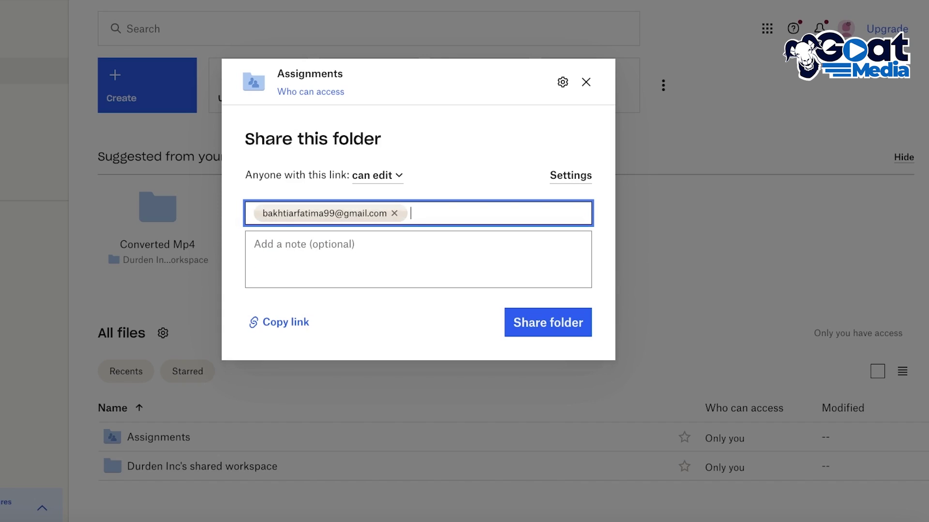
left_click(395, 250)
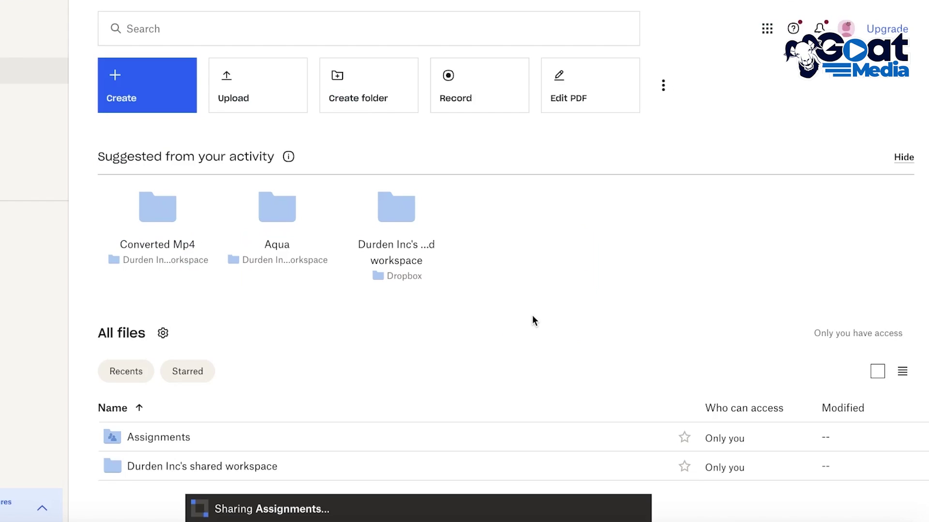
left_click(532, 316)
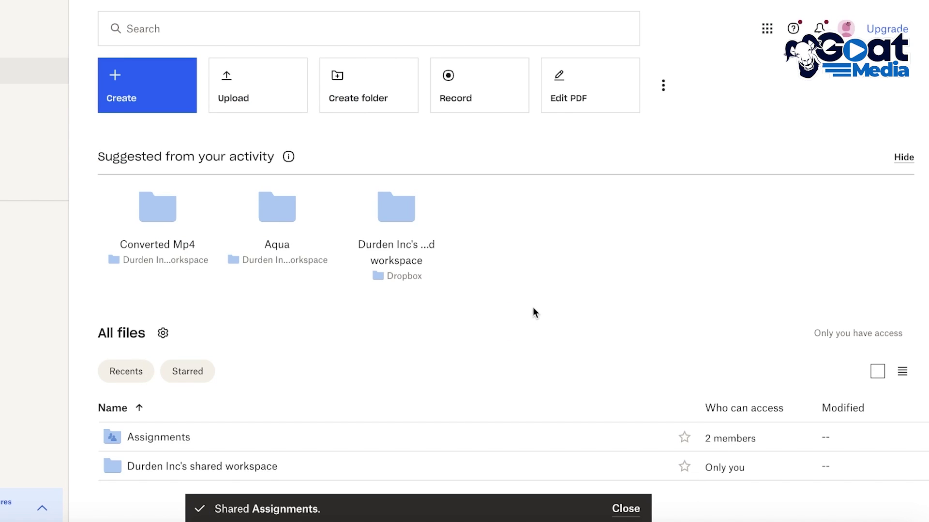
Check Assignments (155 KB) in the Shared list, then return to All files.
mouse_move(129, 132)
left_click(99, 126)
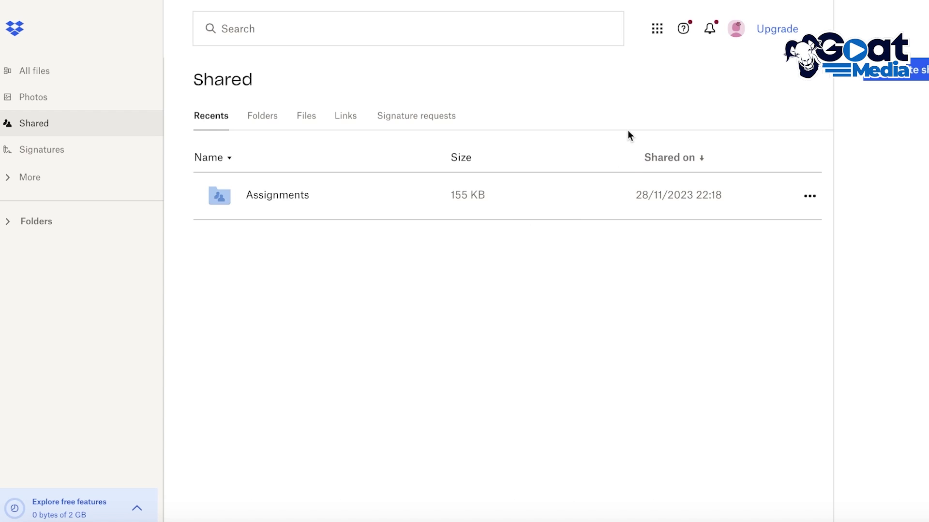
left_click(88, 81)
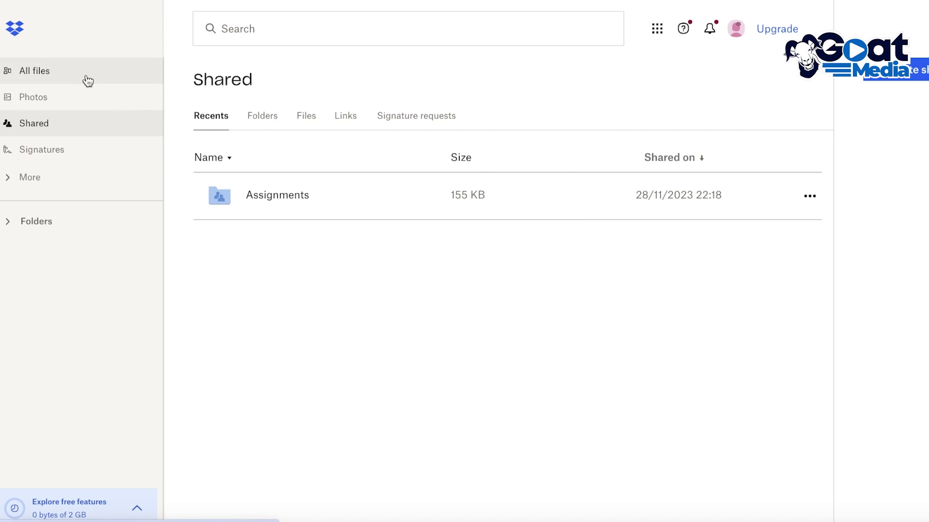